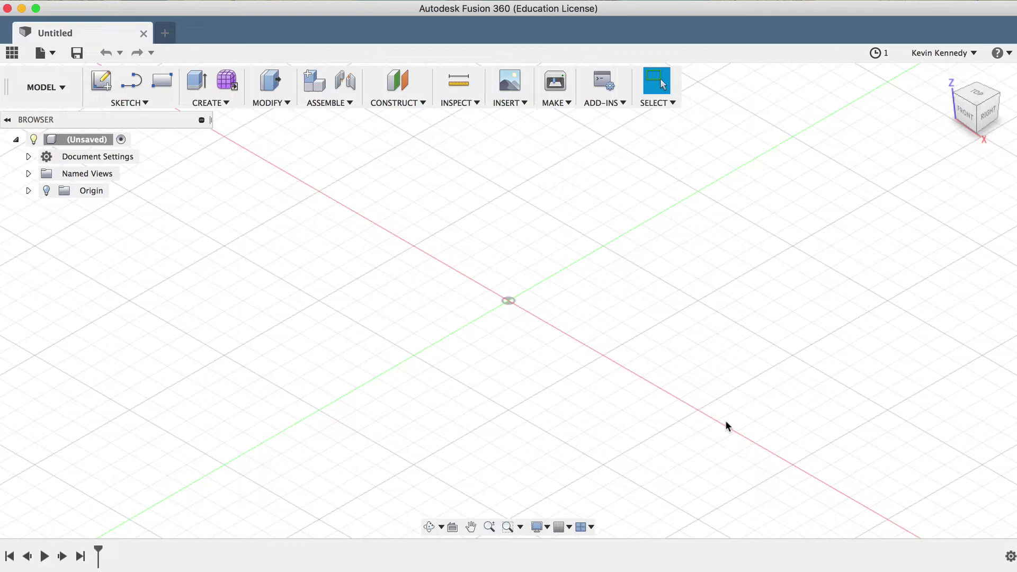
# Step: Set the Preferences' default modeling orientation to Z up, then apply and confirm
pyautogui.click(920, 56)
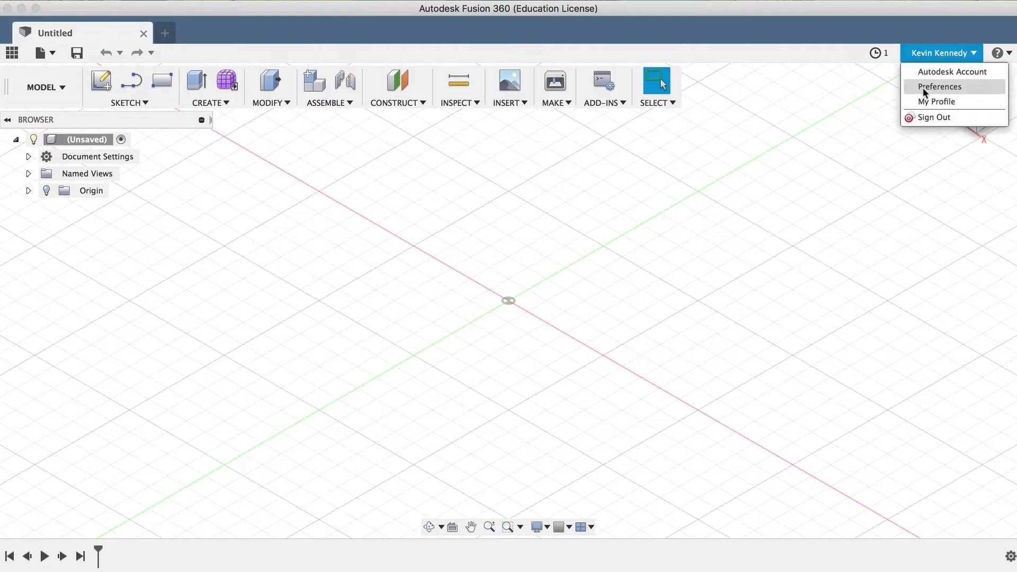
pyautogui.click(923, 87)
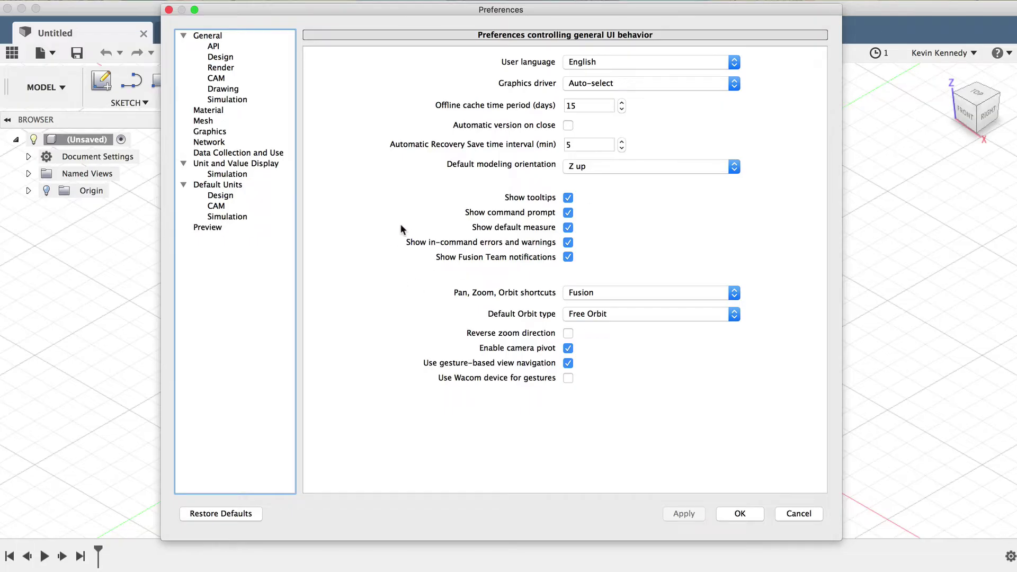
pyautogui.click(592, 167)
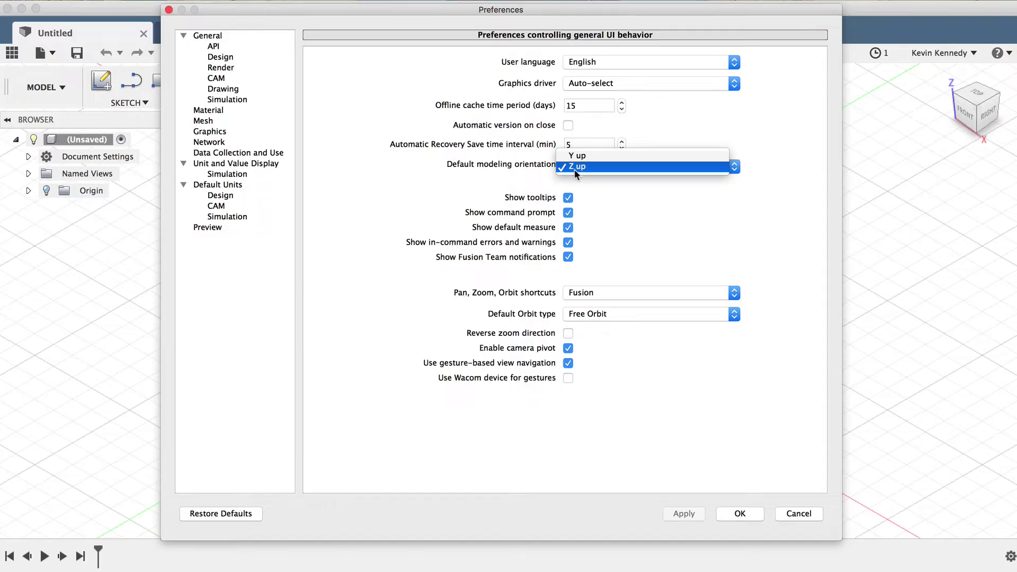
pyautogui.click(575, 169)
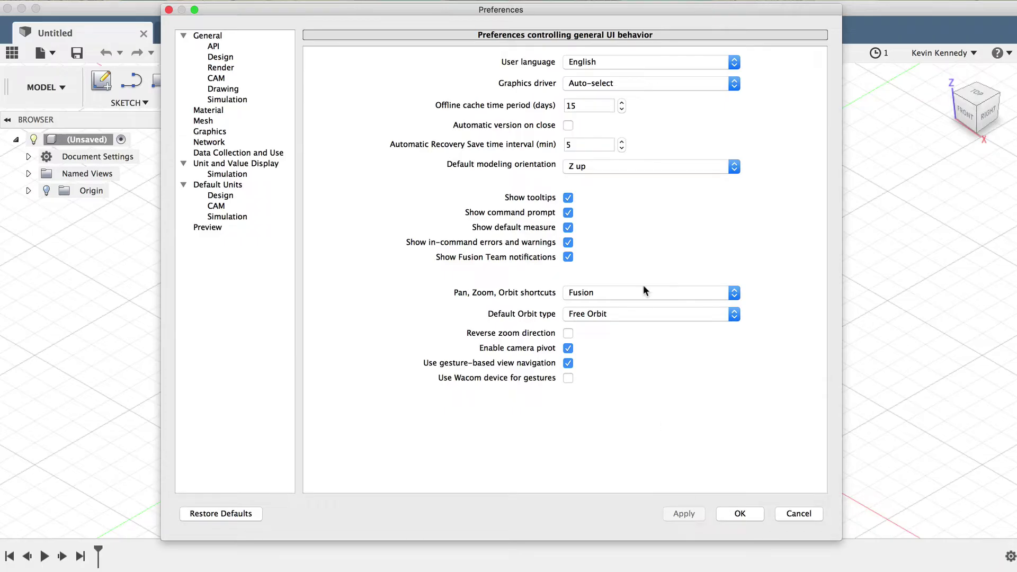
pyautogui.click(593, 166)
pyautogui.click(592, 166)
pyautogui.click(593, 163)
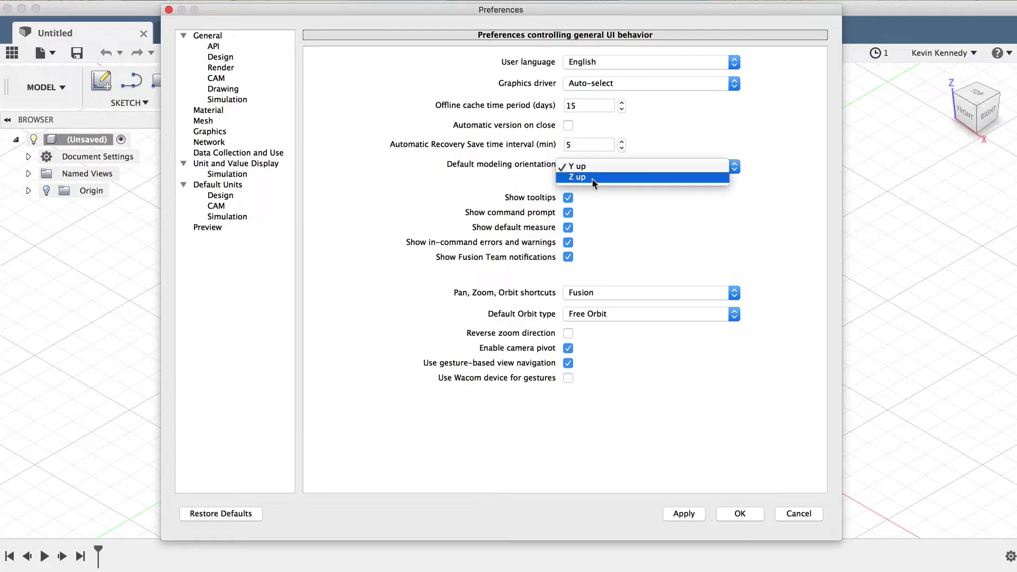
pyautogui.click(593, 176)
pyautogui.click(673, 512)
pyautogui.click(740, 513)
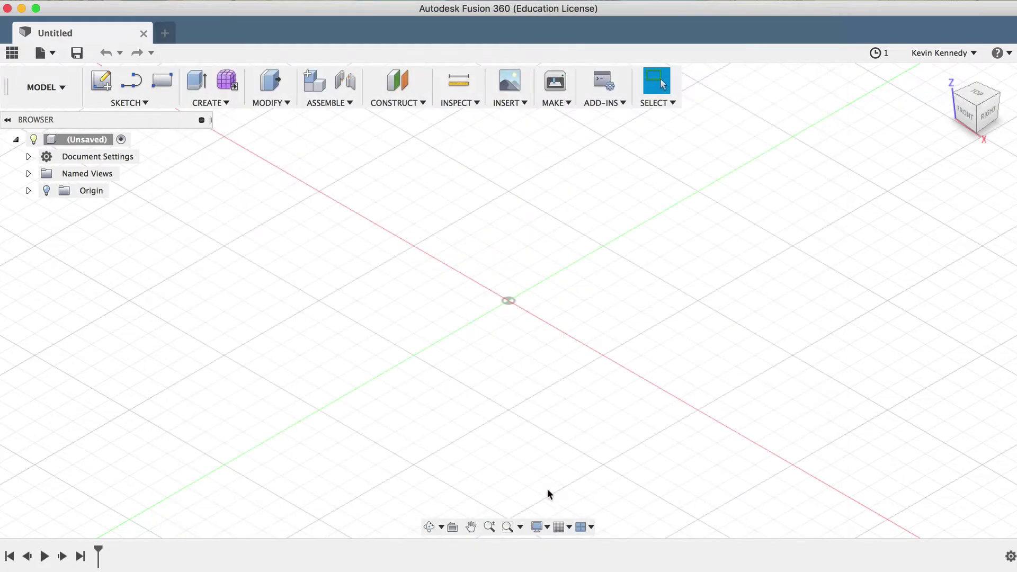
pyautogui.click(538, 527)
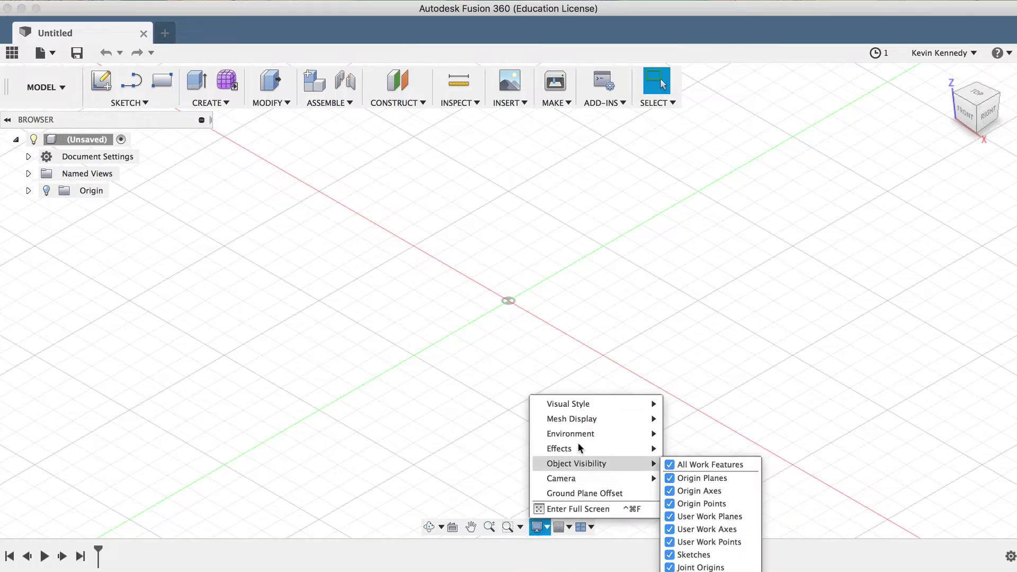
pyautogui.moveTo(580, 433)
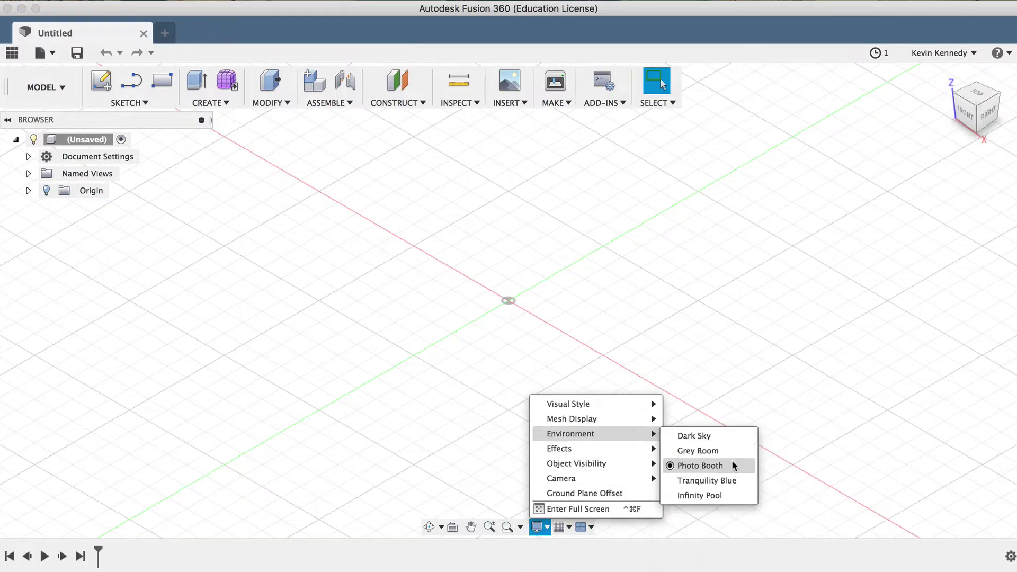
pyautogui.moveTo(609, 402)
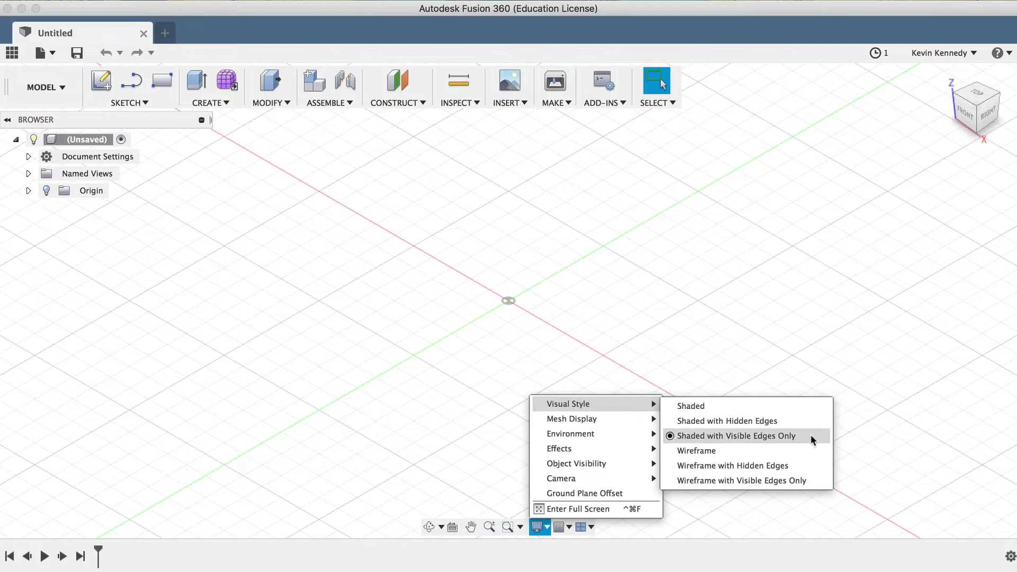
pyautogui.click(564, 529)
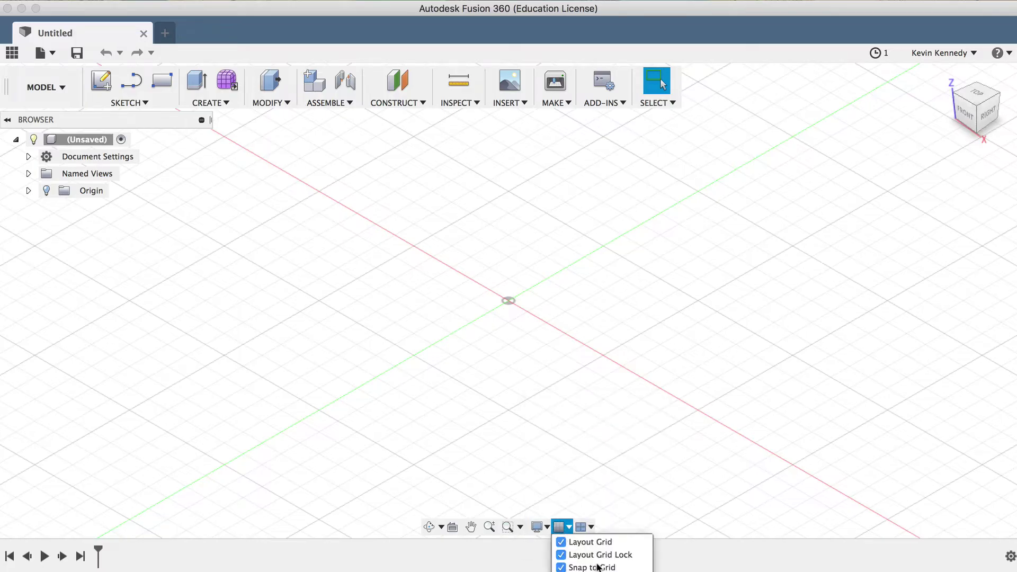
pyautogui.click(557, 454)
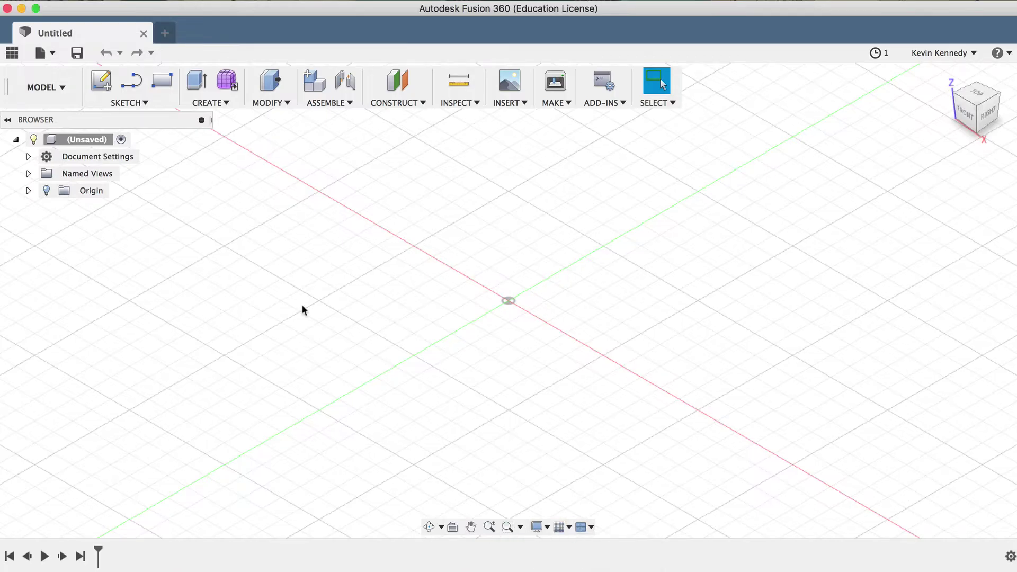
pyautogui.click(56, 98)
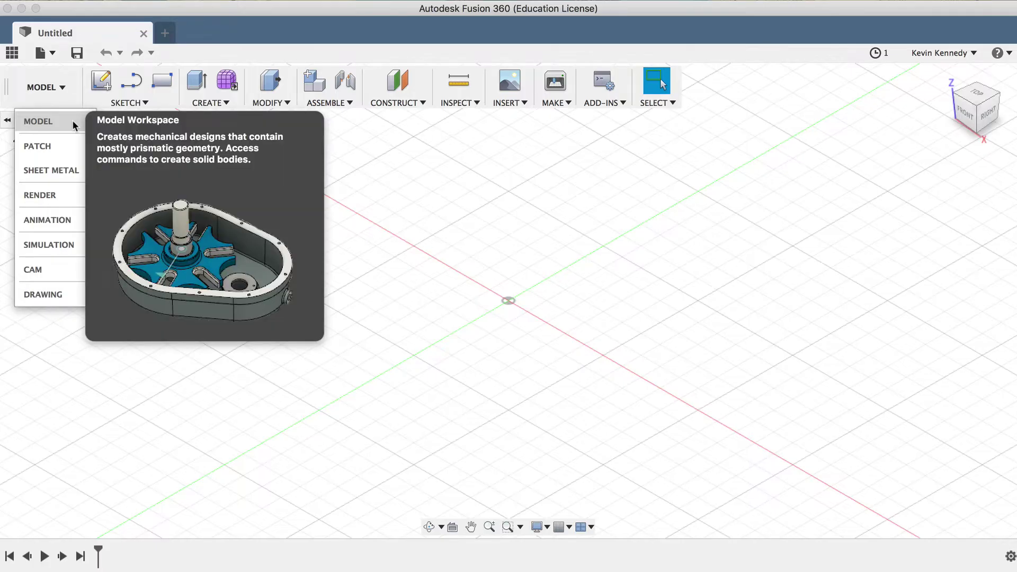
pyautogui.click(74, 123)
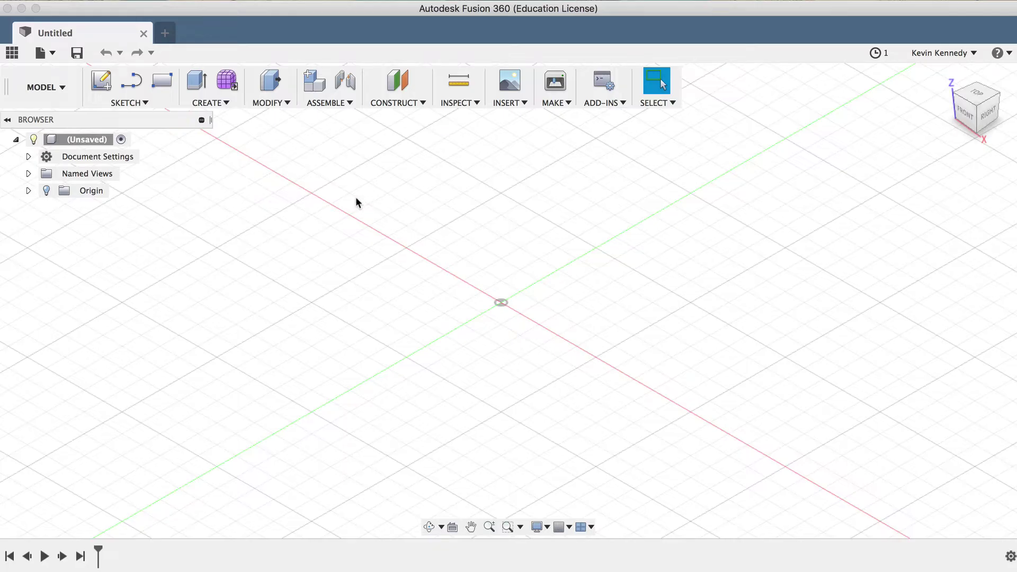
# Step: Create a new component and name it 'Bottom Box' instead of Component1
pyautogui.click(323, 103)
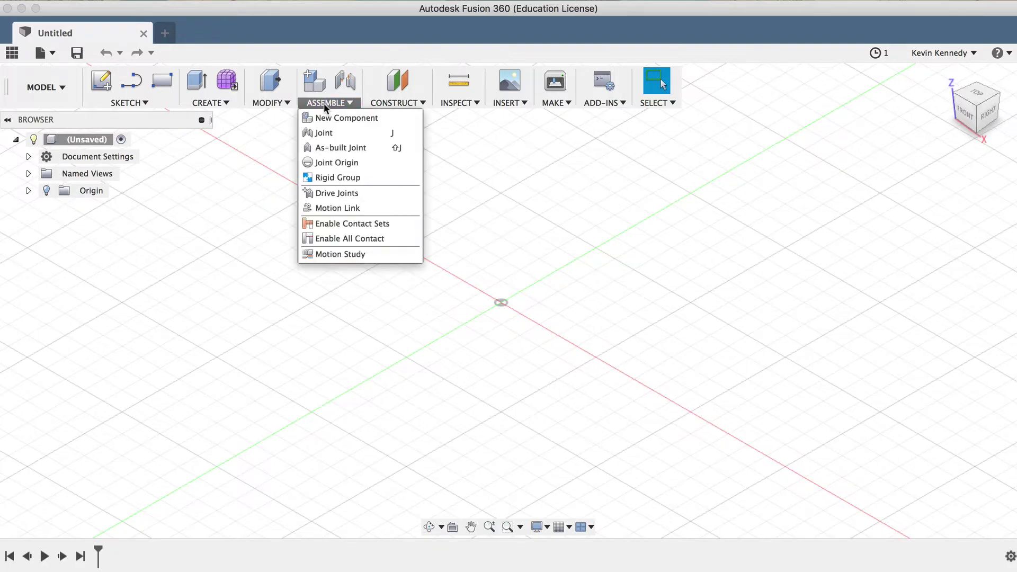
pyautogui.click(395, 115)
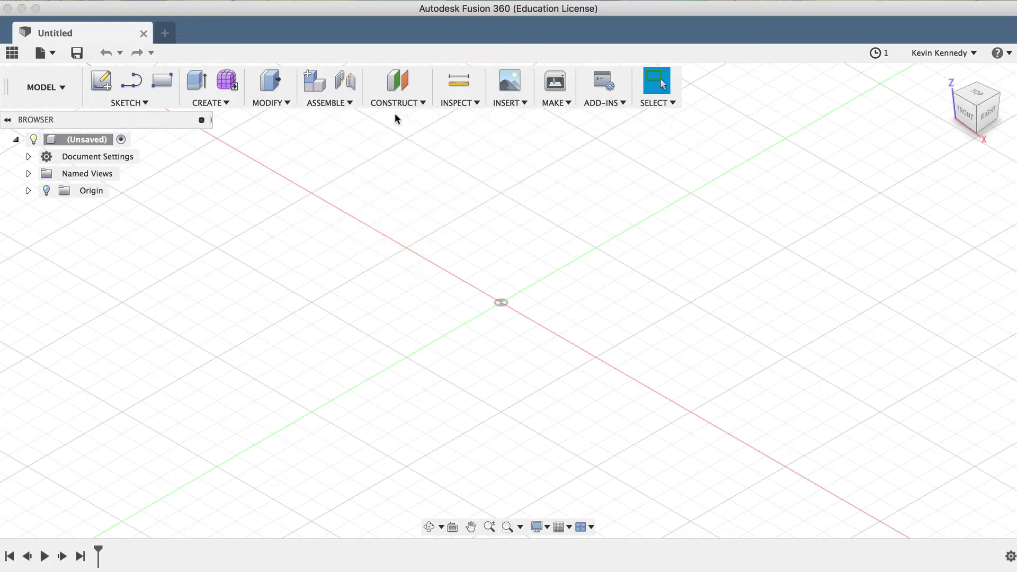
pyautogui.moveTo(871, 199); pyautogui.dragTo(512, 210)
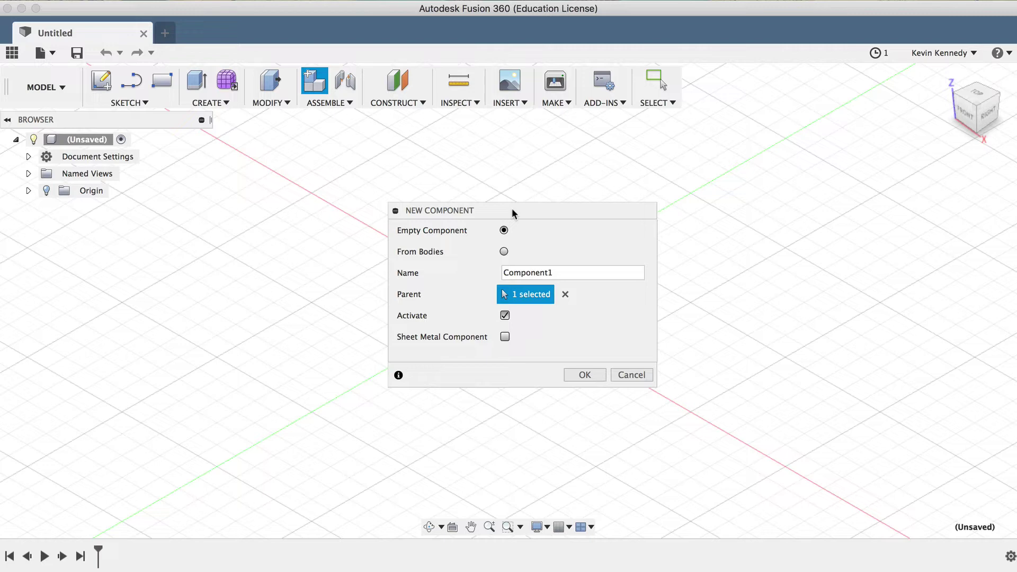
pyautogui.doubleClick(536, 267)
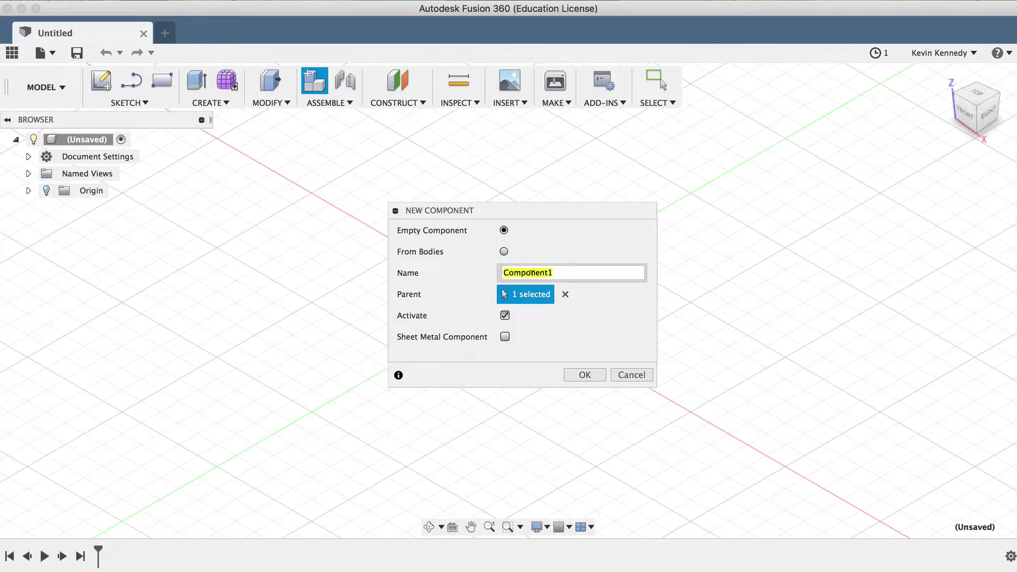
pyautogui.write('Bottom Box')
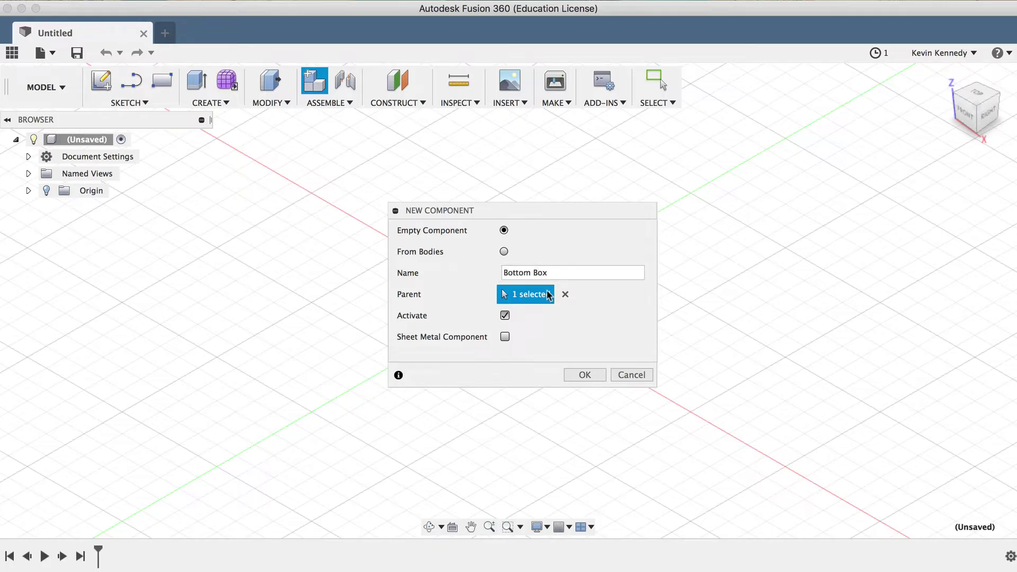
pyautogui.click(597, 375)
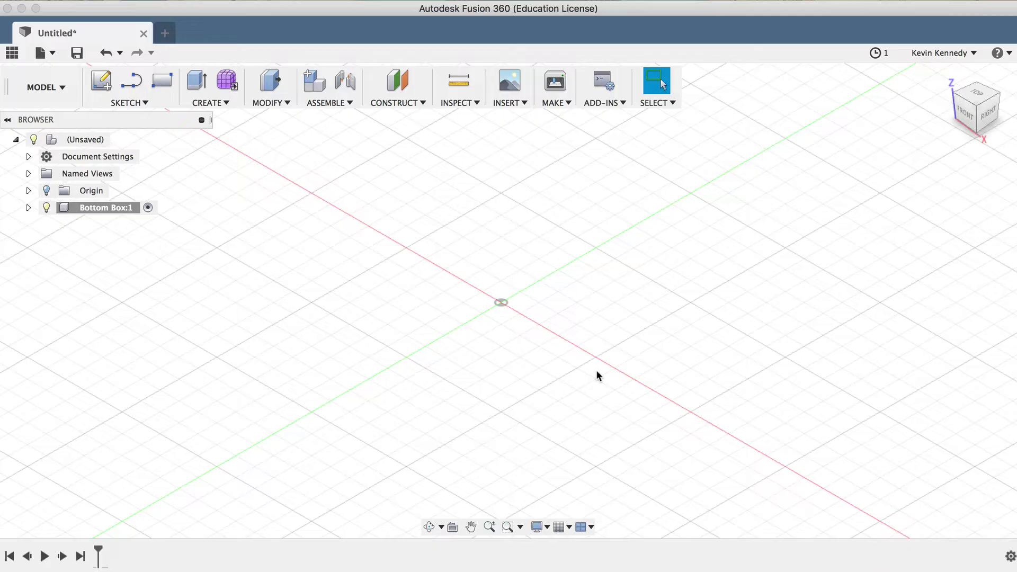
# Step: Sketch a 70 × 70 mm rectangle from the origin on the horizontal ground plane
pyautogui.press('r')
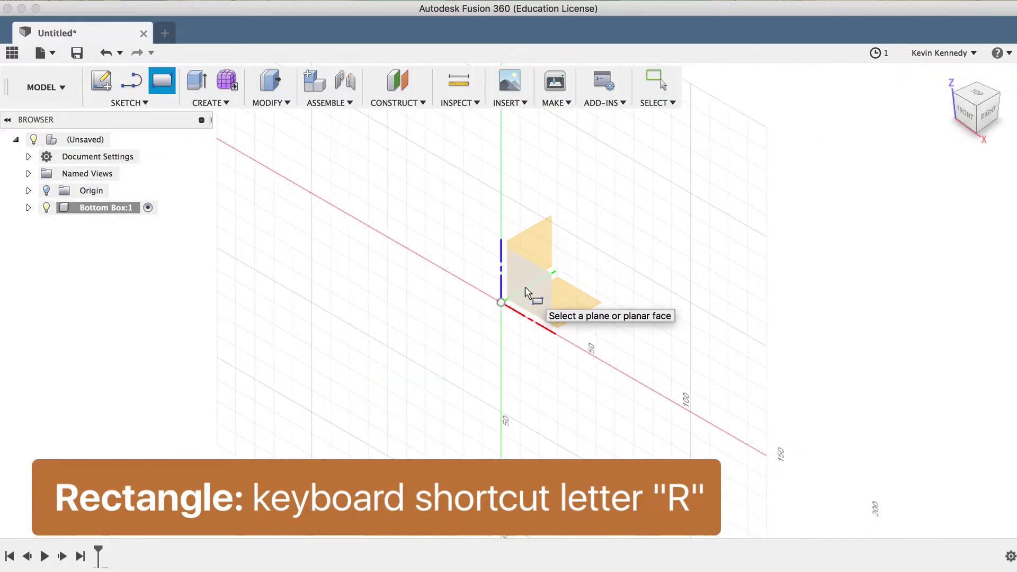
pyautogui.click(559, 301)
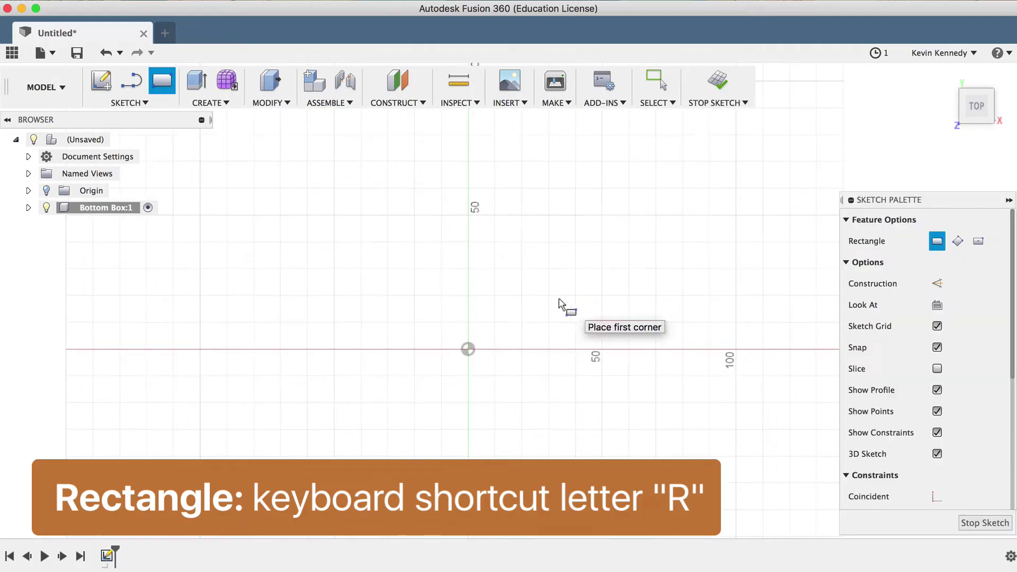
pyautogui.click(467, 349)
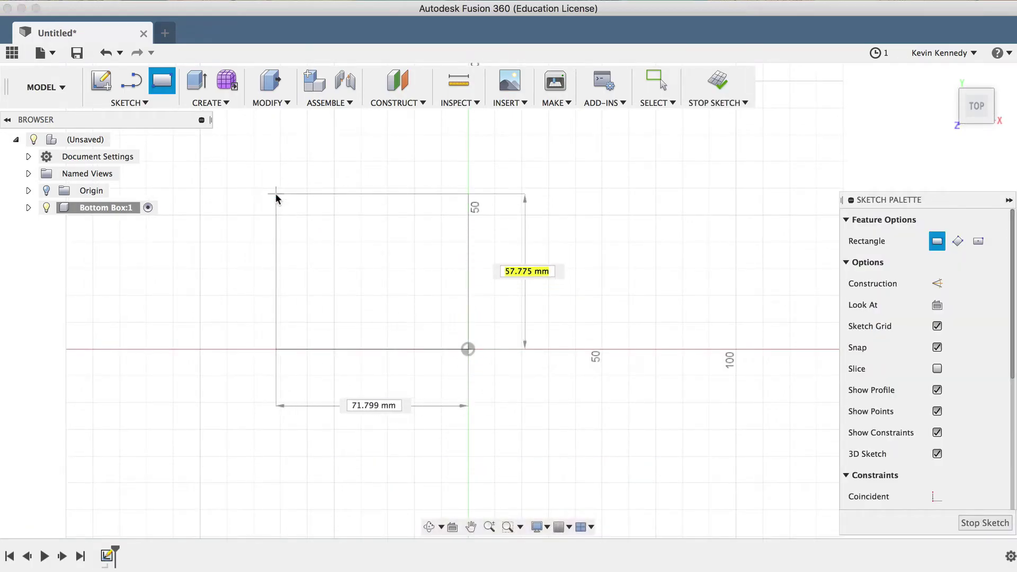
pyautogui.write('70')
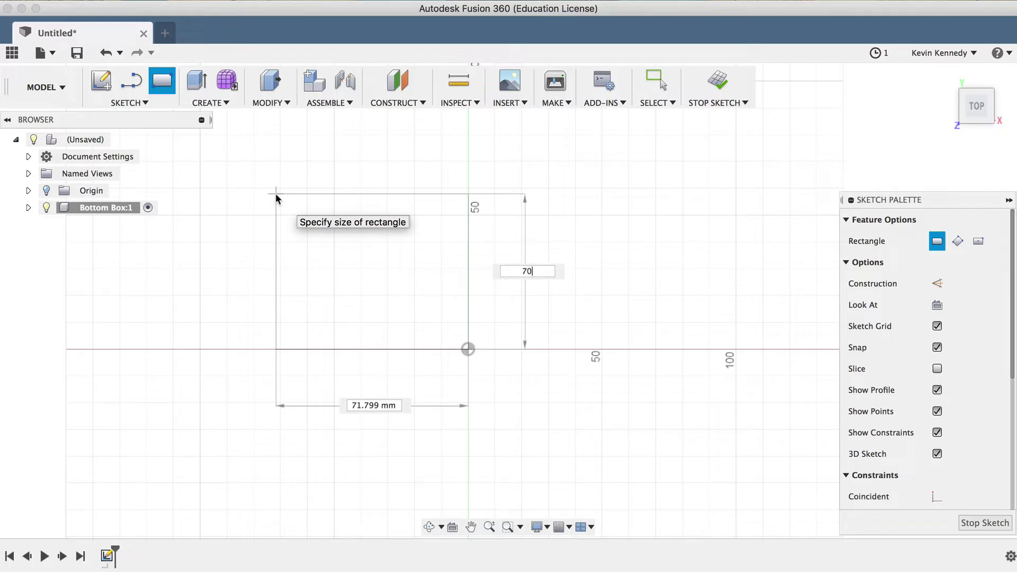
pyautogui.press('Tab')
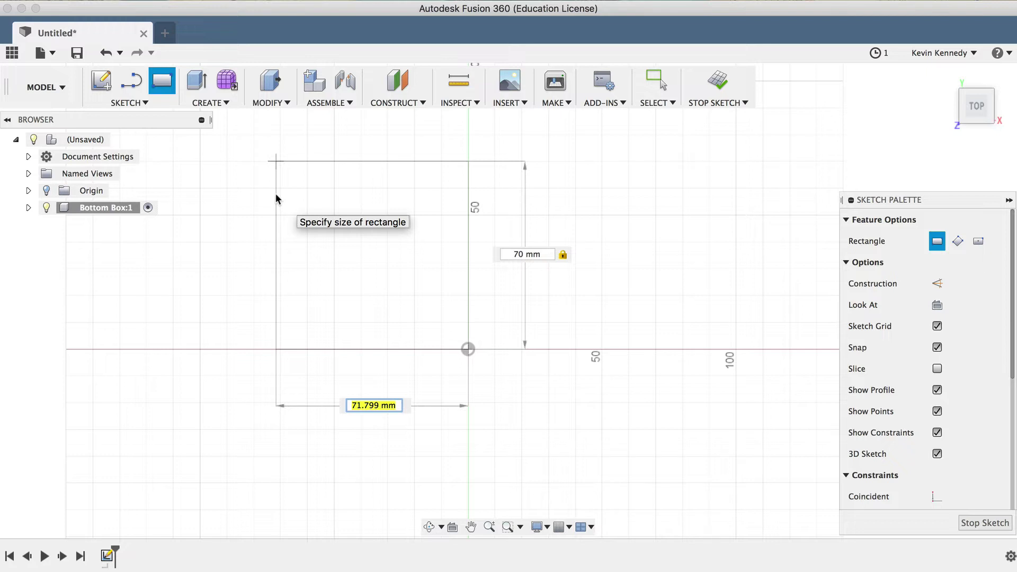
pyautogui.write('70')
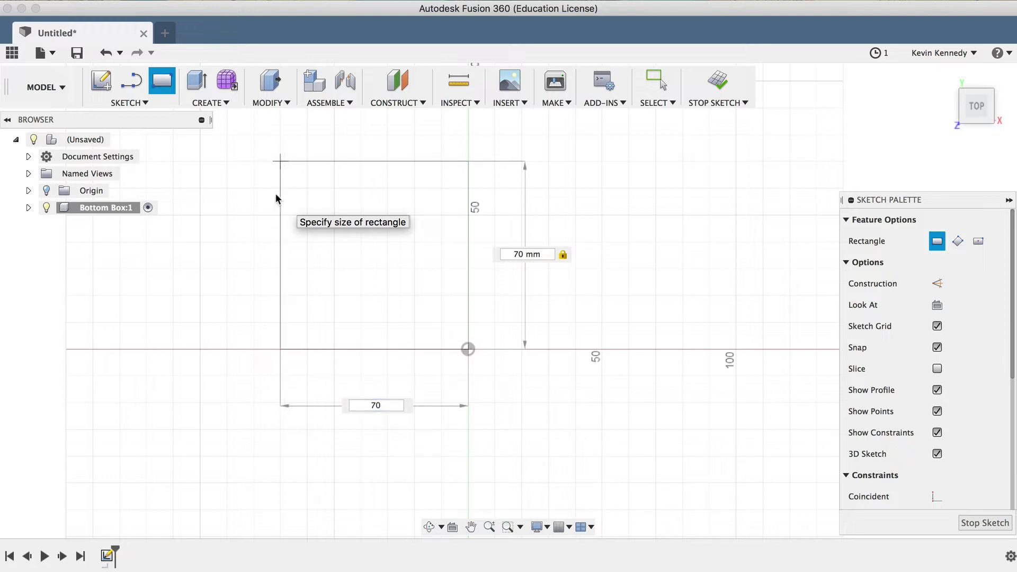
pyautogui.press('Tab')
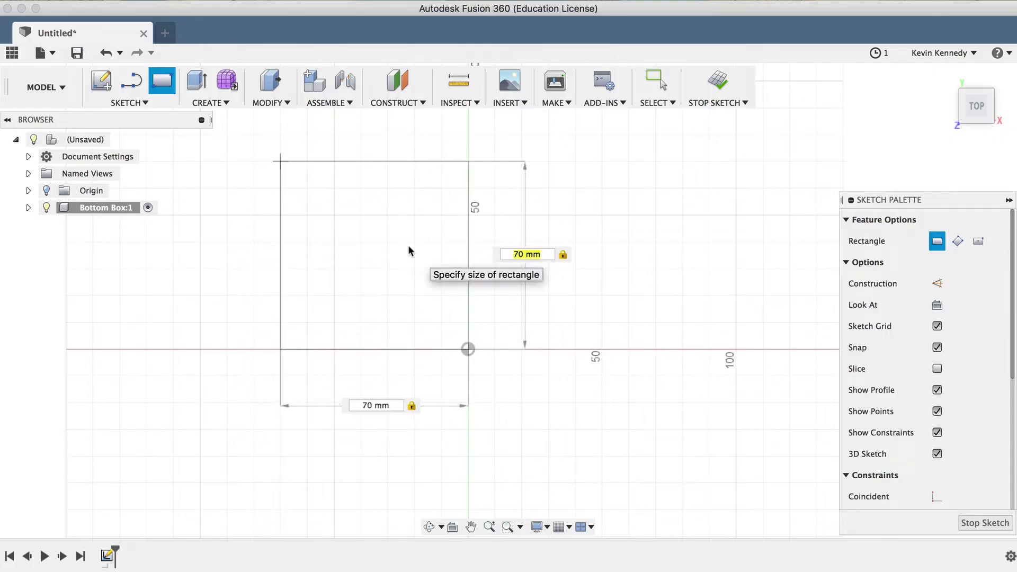
pyautogui.click(373, 229)
pyautogui.hscroll(-5, 372, 227)
pyautogui.scroll(2, 372, 226)
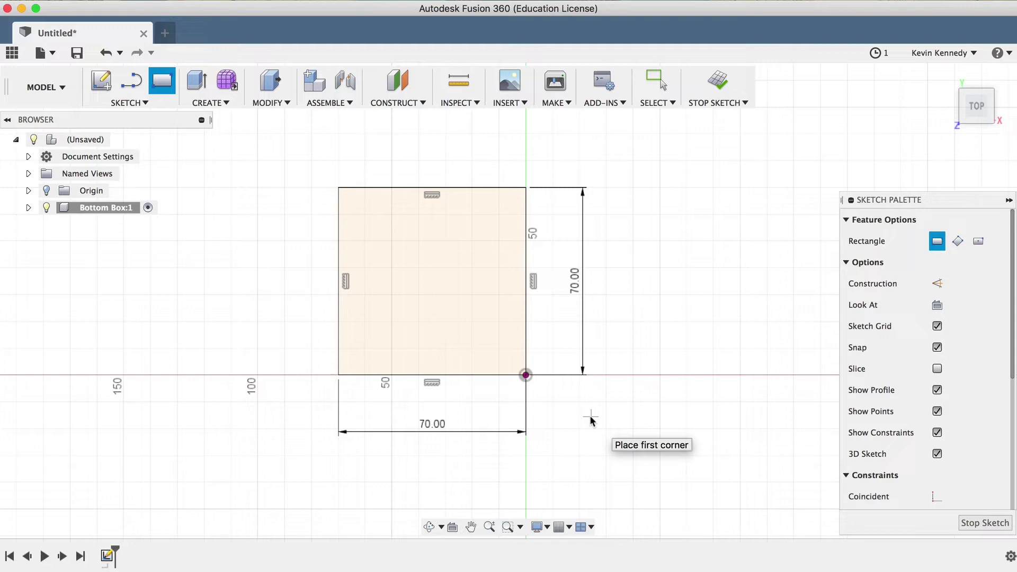
pyautogui.scroll(-1, 591, 418)
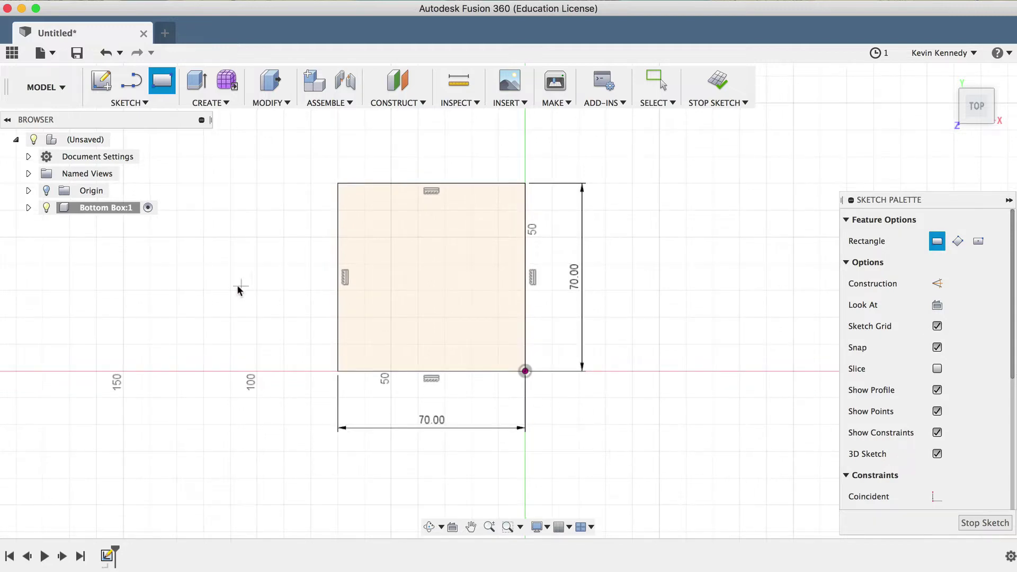
# Step: Rename Sketch1 under Bottom Box to 'Box'
pyautogui.click(28, 208)
pyautogui.press('Escape')
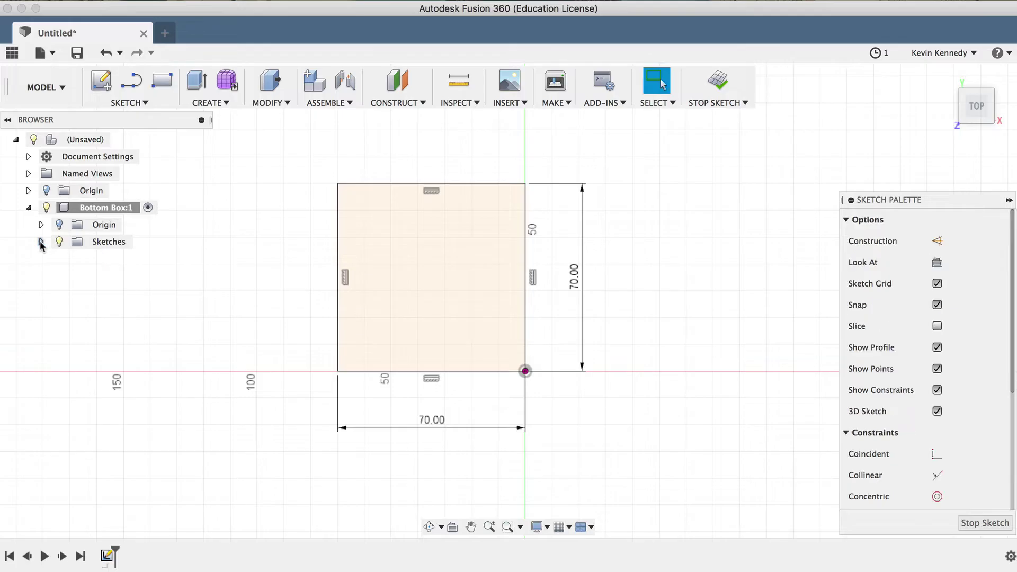
pyautogui.click(41, 242)
pyautogui.click(109, 258)
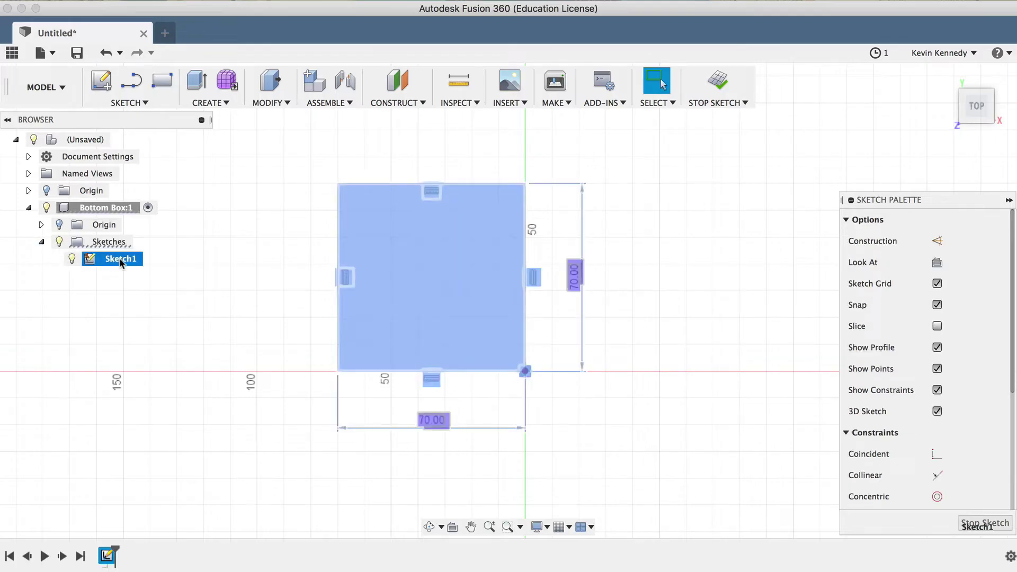
pyautogui.click(119, 258)
pyautogui.write('Box')
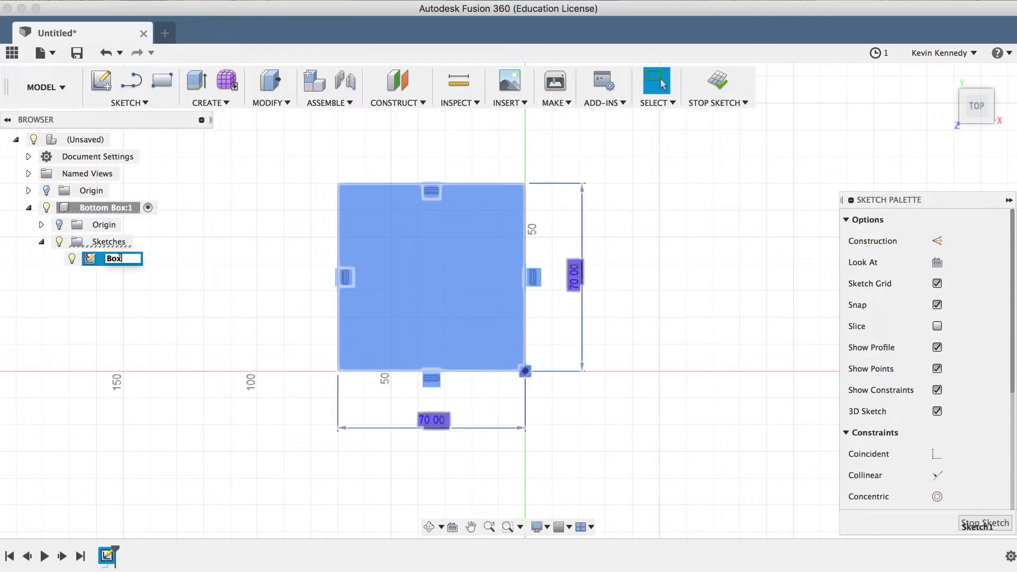
pyautogui.press('Return')
pyautogui.click(244, 316)
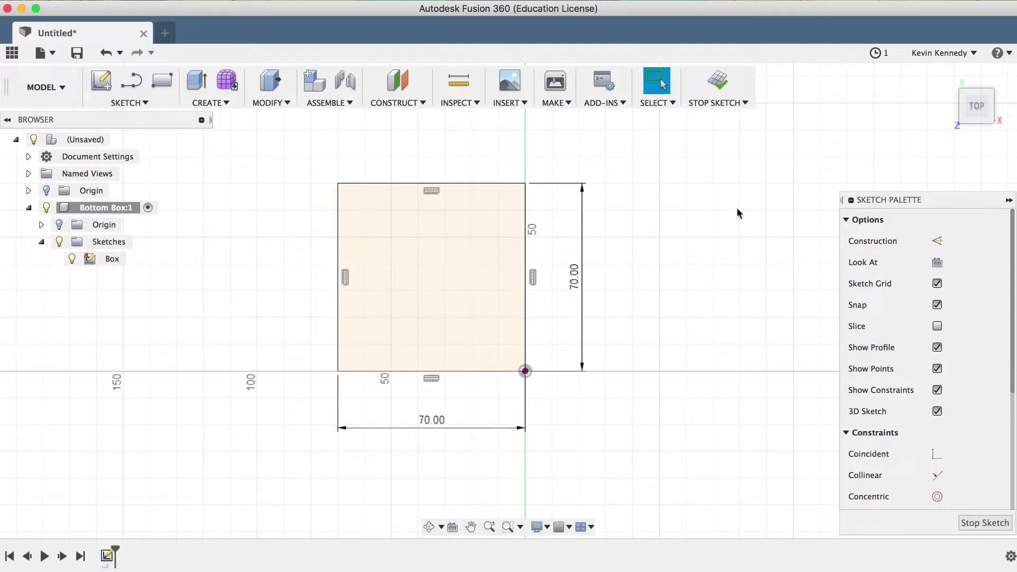
# Step: Open Modify > Change Parameters and move the Parameters dialog up and left
pyautogui.click(268, 104)
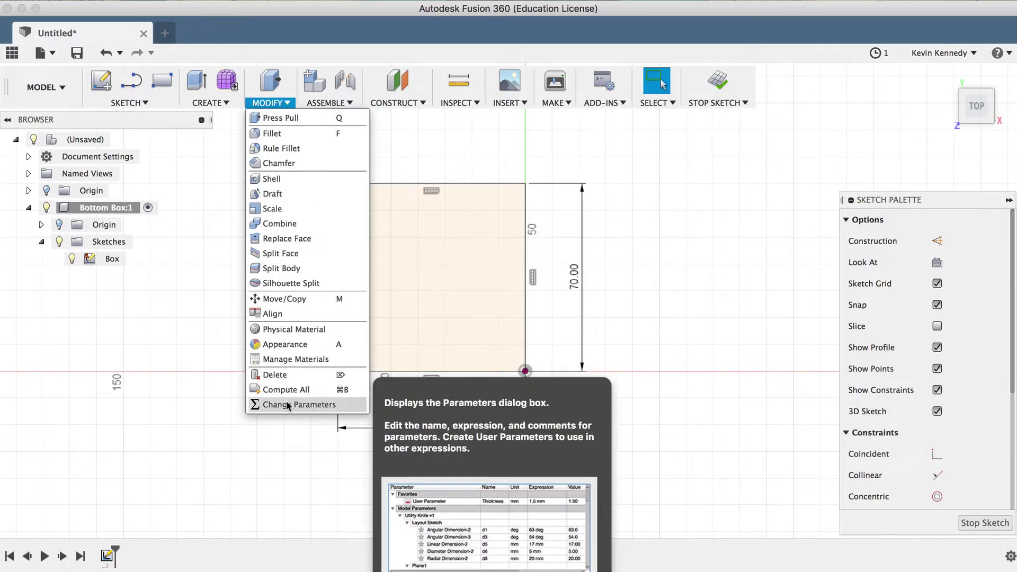
pyautogui.click(287, 406)
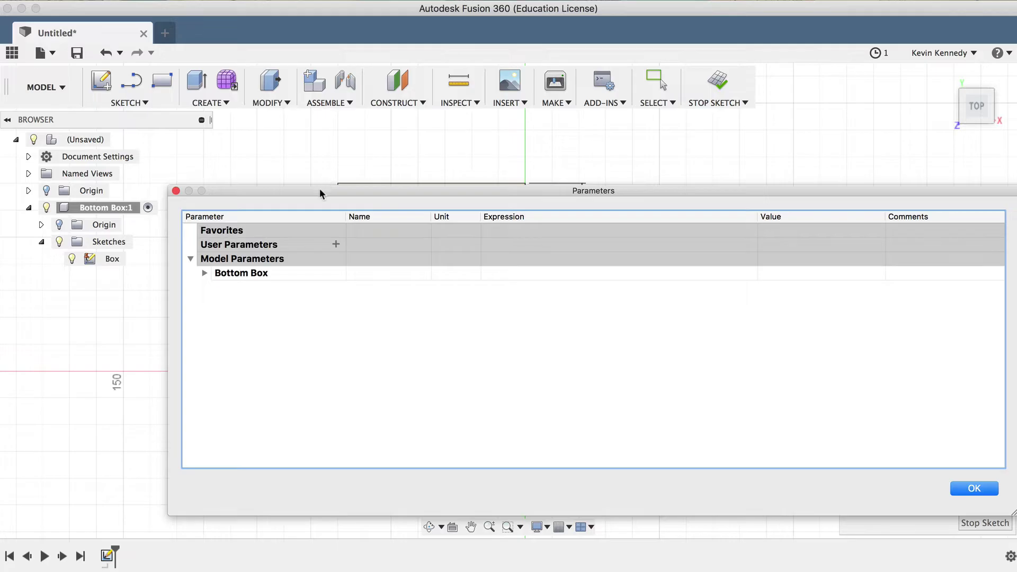
pyautogui.moveTo(319, 190)
pyautogui.mouseDown()
pyautogui.moveTo(247, 162)
pyautogui.moveTo(249, 140)
pyautogui.moveTo(227, 132)
pyautogui.mouseUp()
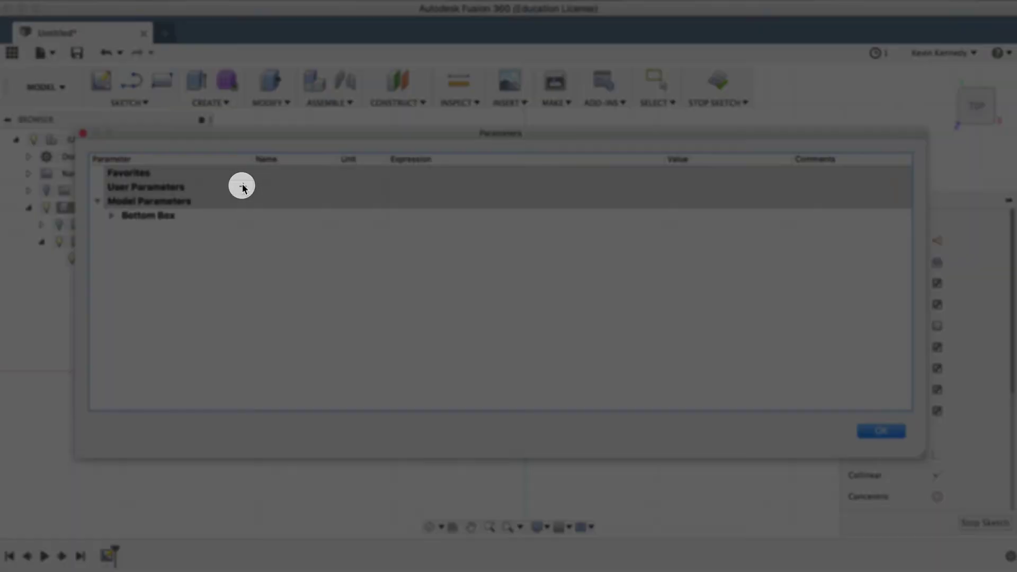
# Step: Add user parameter WallThickness = 1.3 mm, commented 'FDM 3D Printer Thickness'
pyautogui.click(243, 187)
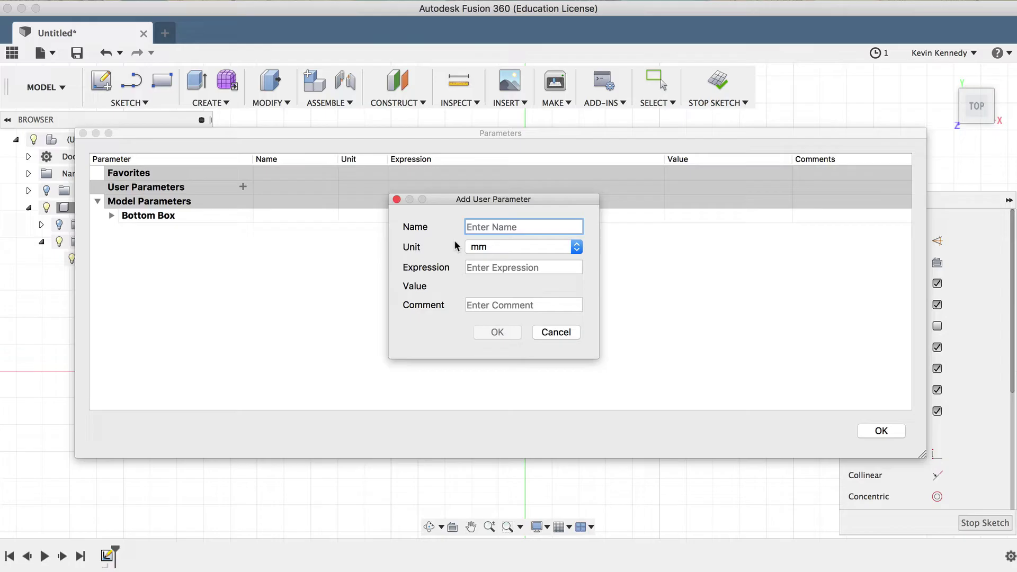
pyautogui.write('Wa')
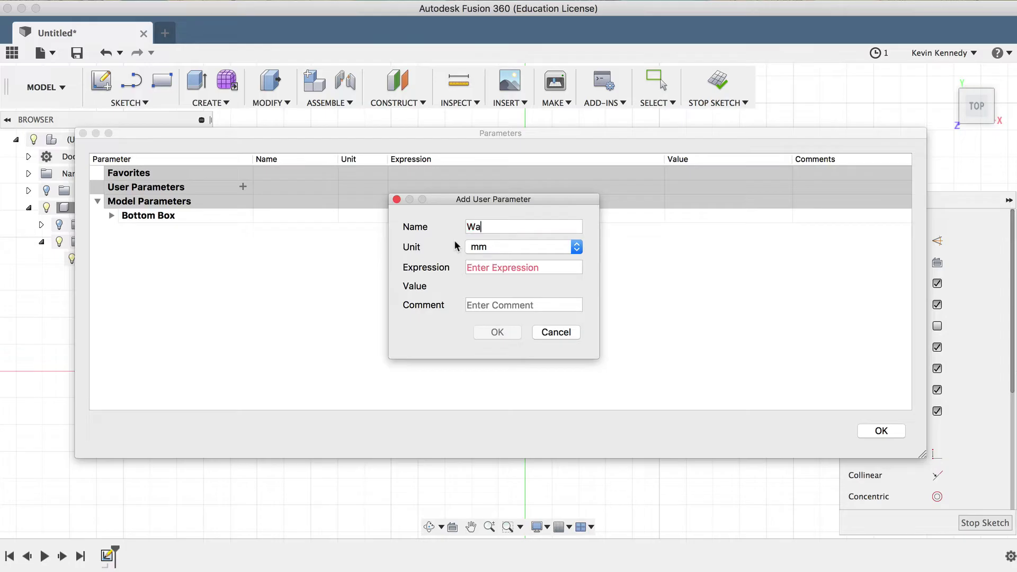
pyautogui.write('llThickness')
pyautogui.click(495, 249)
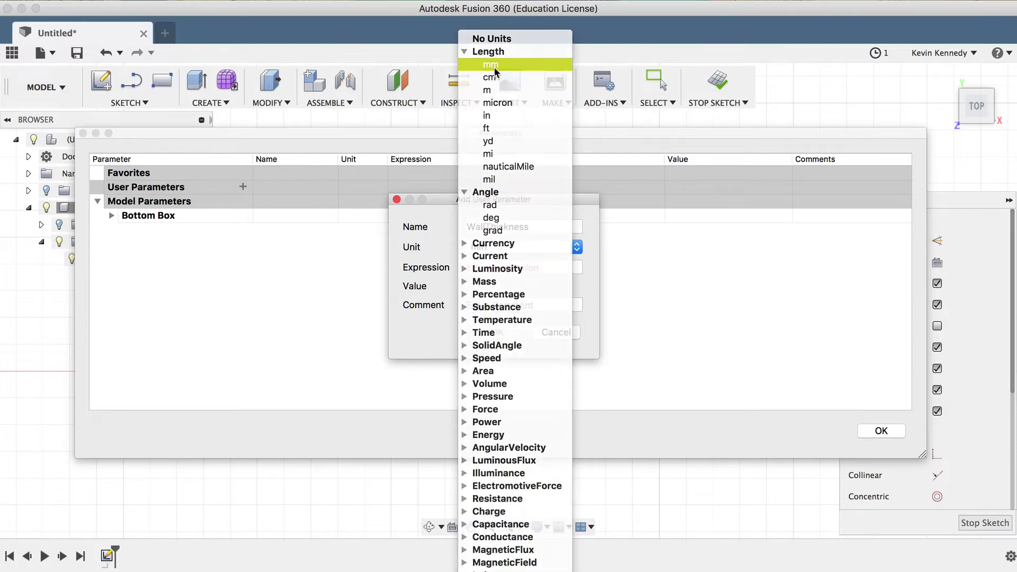
pyautogui.click(491, 64)
pyautogui.click(479, 267)
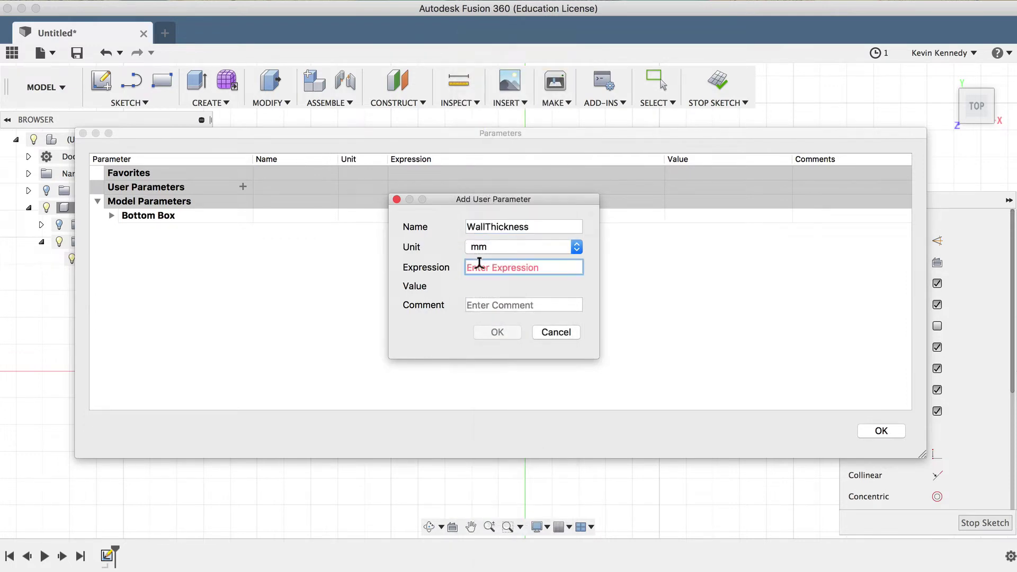
pyautogui.write('1.3')
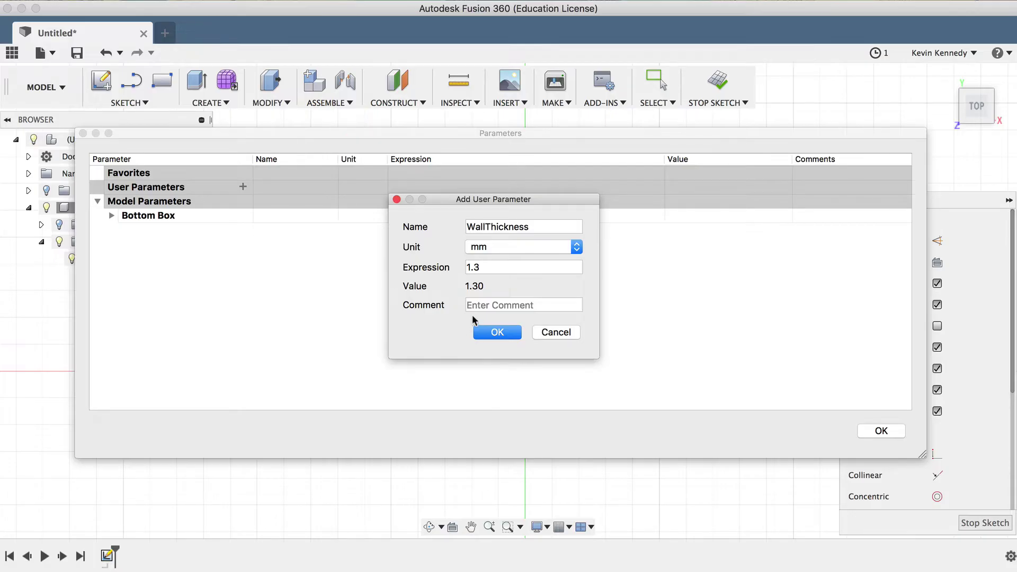
pyautogui.click(545, 300)
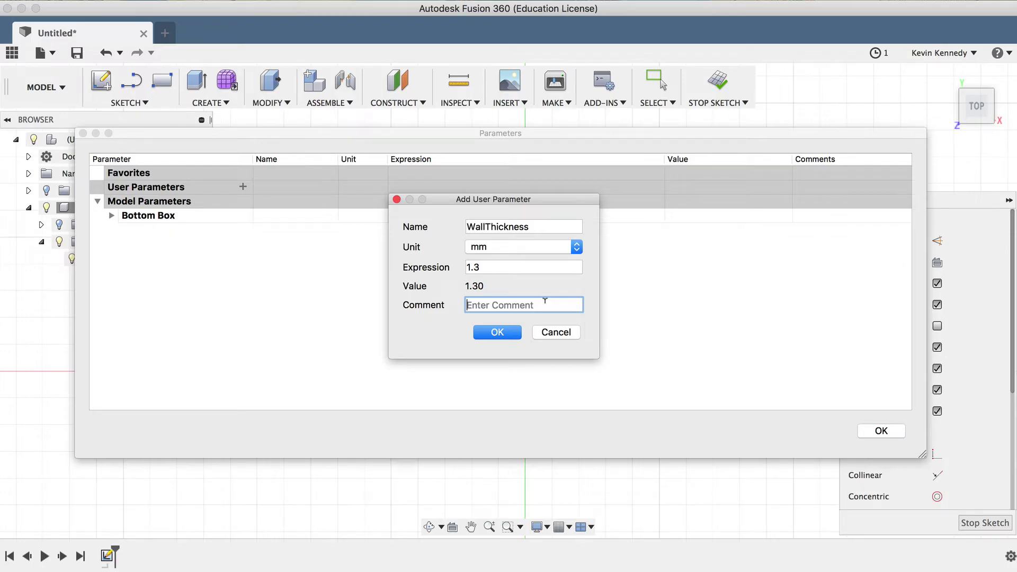
pyautogui.write('FDM 3D Printer Thickness')
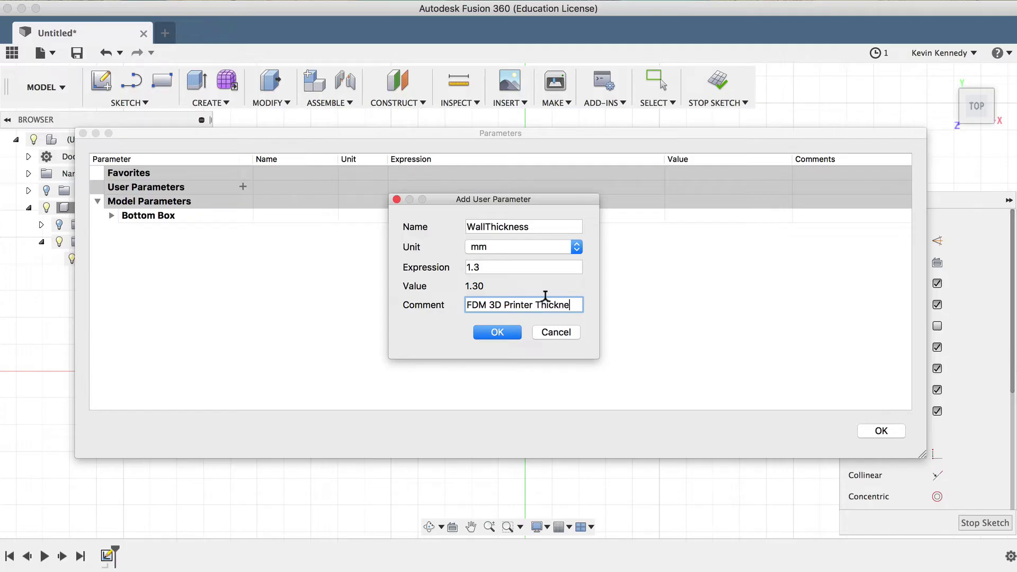
pyautogui.click(502, 333)
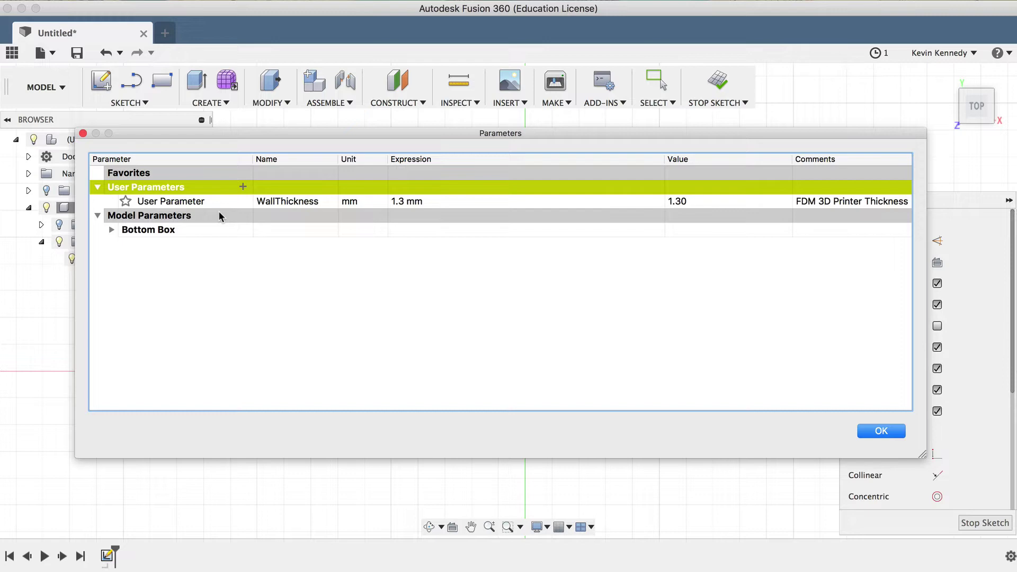
# Step: Add user parameter BoxHeight with a value of 70 mm
pyautogui.click(243, 187)
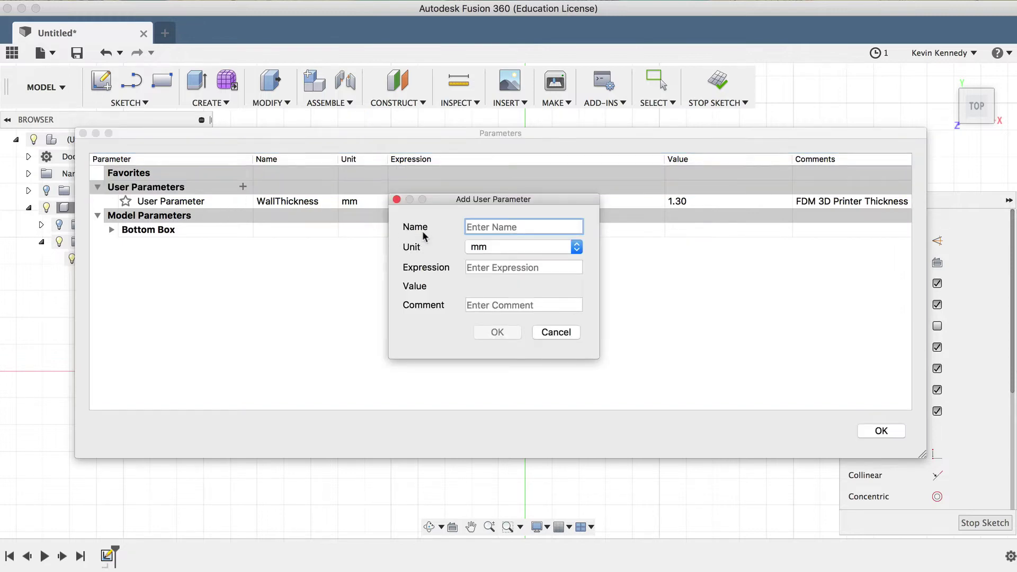
pyautogui.write('BoxHeigh')
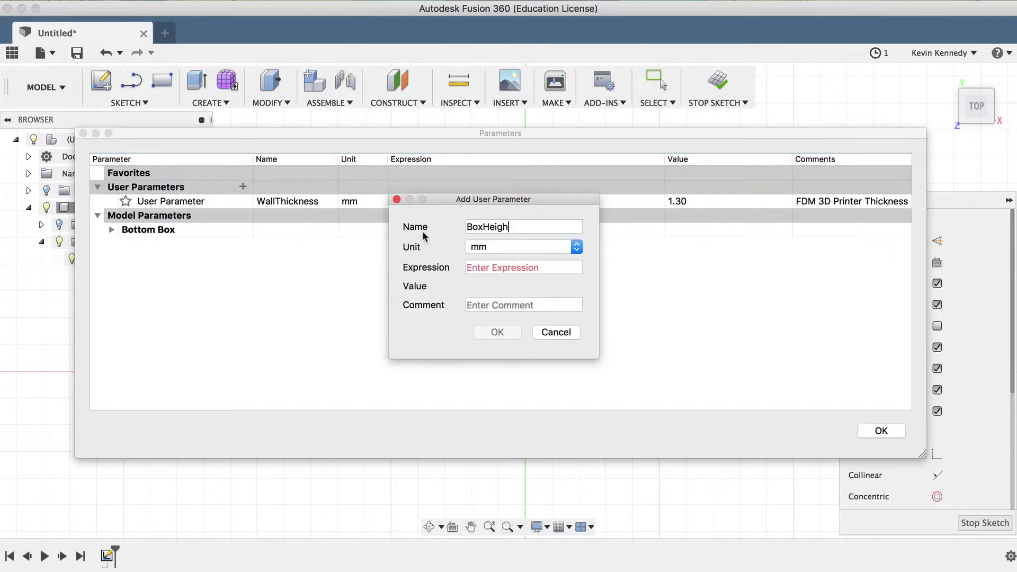
pyautogui.write('t')
pyautogui.click(501, 262)
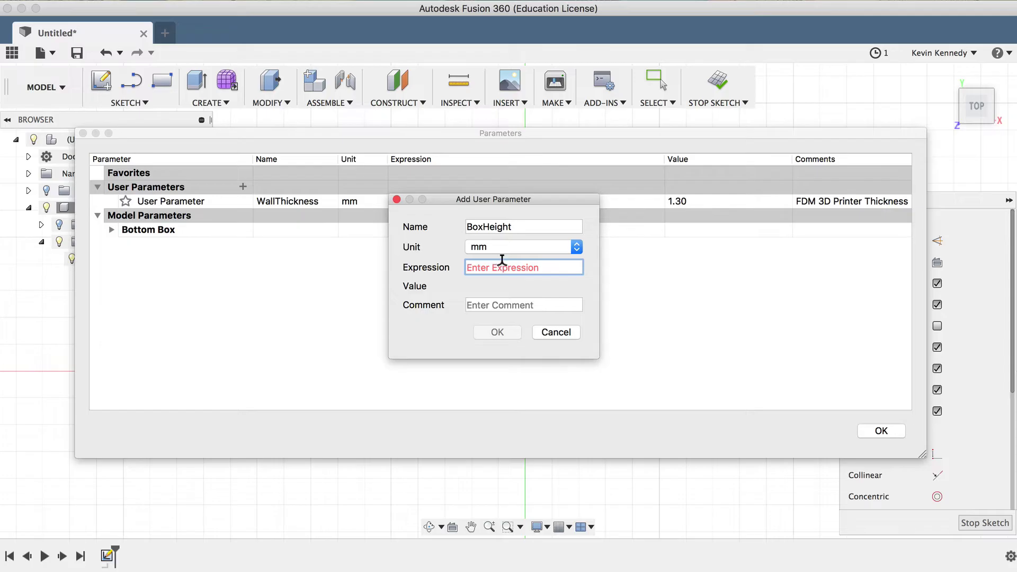
pyautogui.write('70')
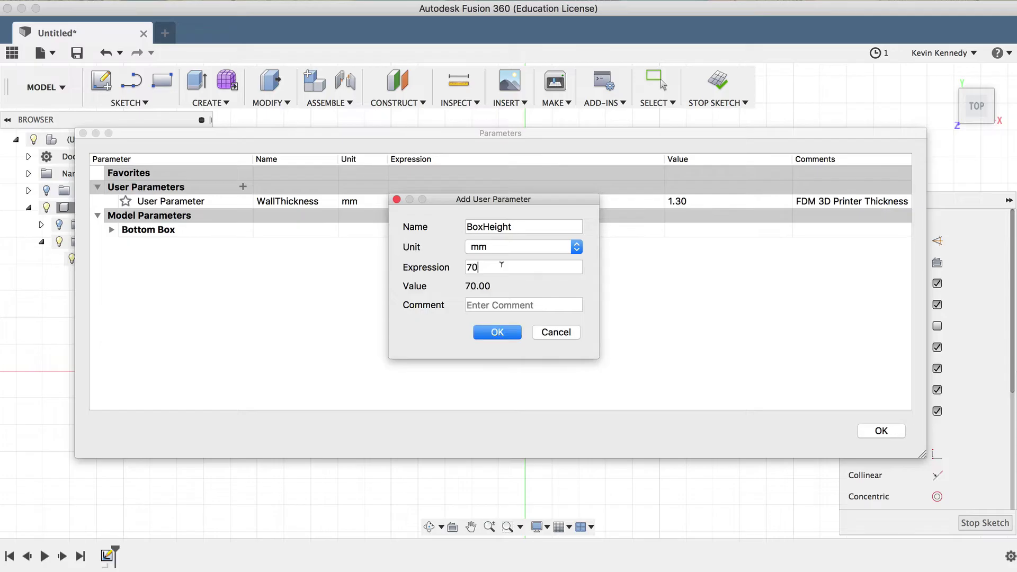
pyautogui.click(496, 333)
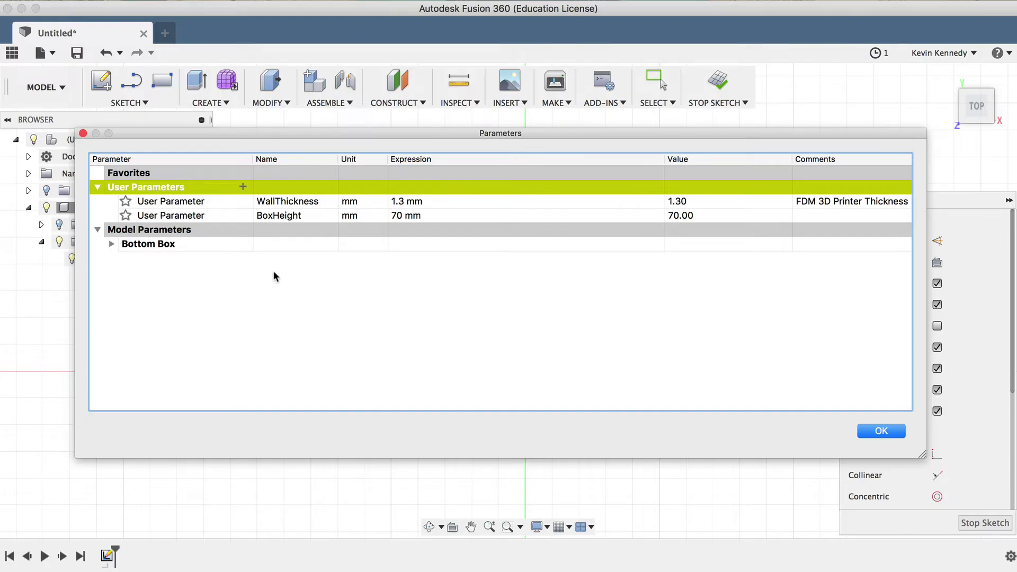
# Step: Add user parameter Gap with a value of 0.5 mm
pyautogui.click(243, 187)
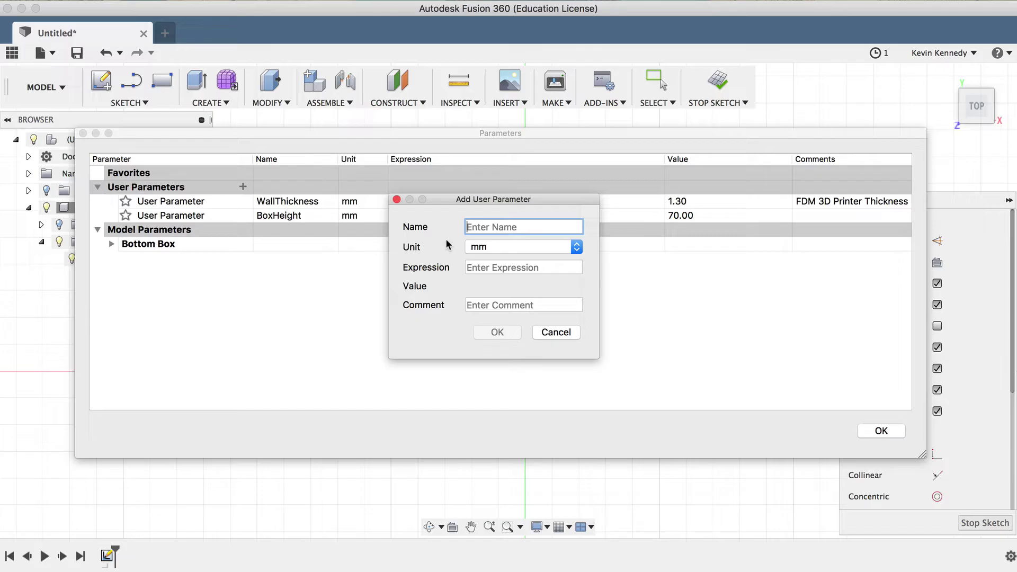
pyautogui.write('Gap')
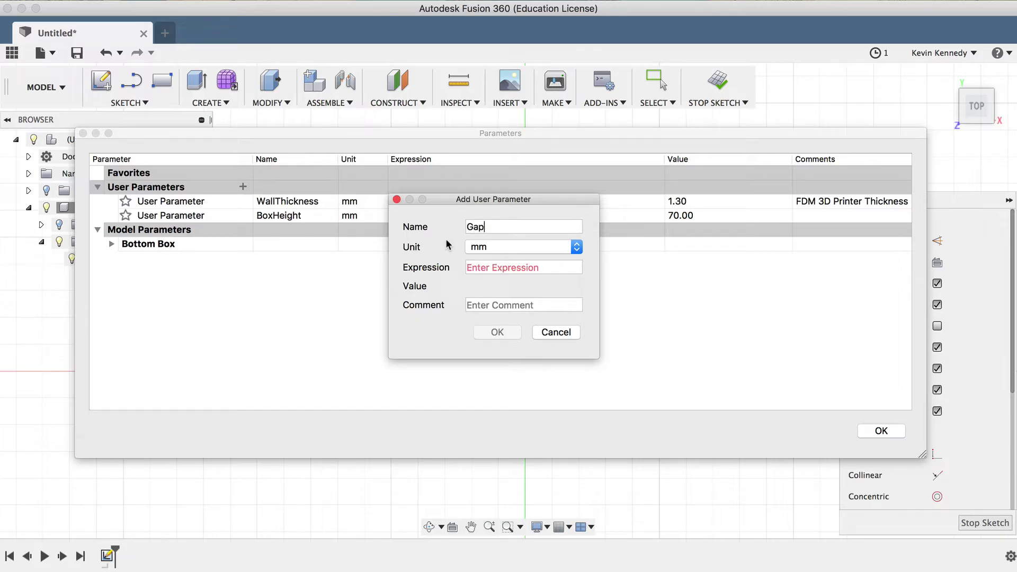
pyautogui.click(507, 261)
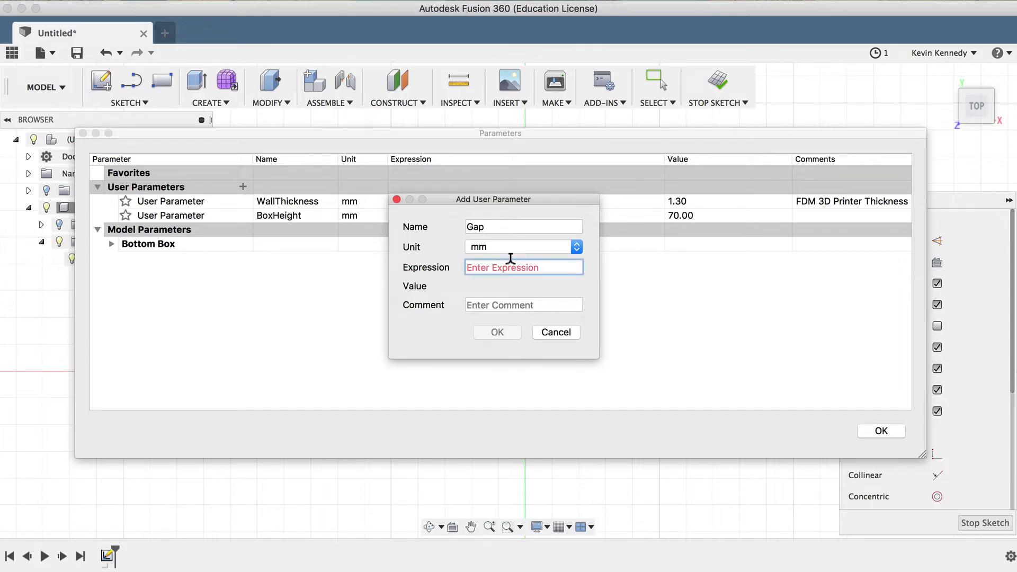
pyautogui.write('.5')
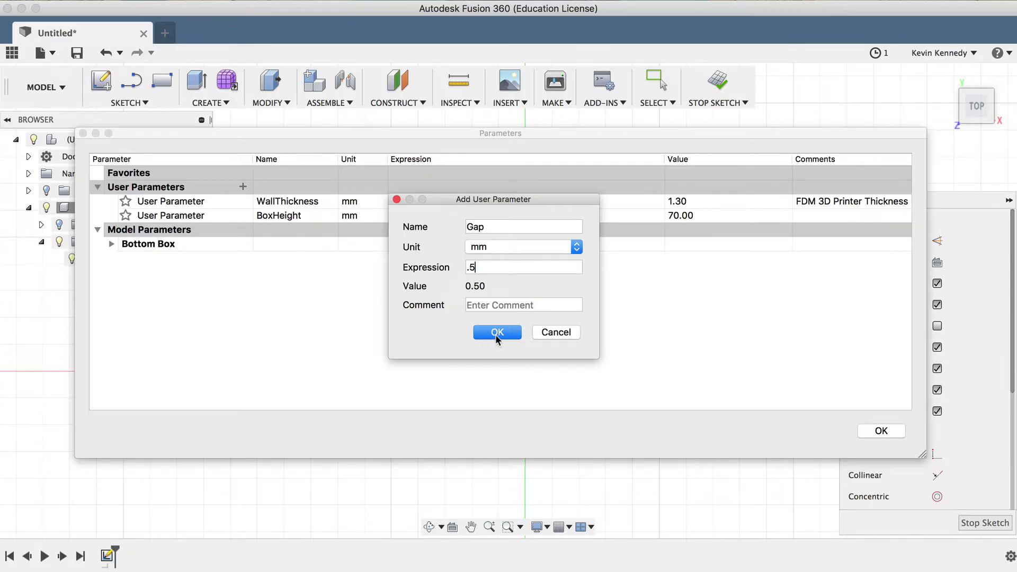
pyautogui.click(497, 333)
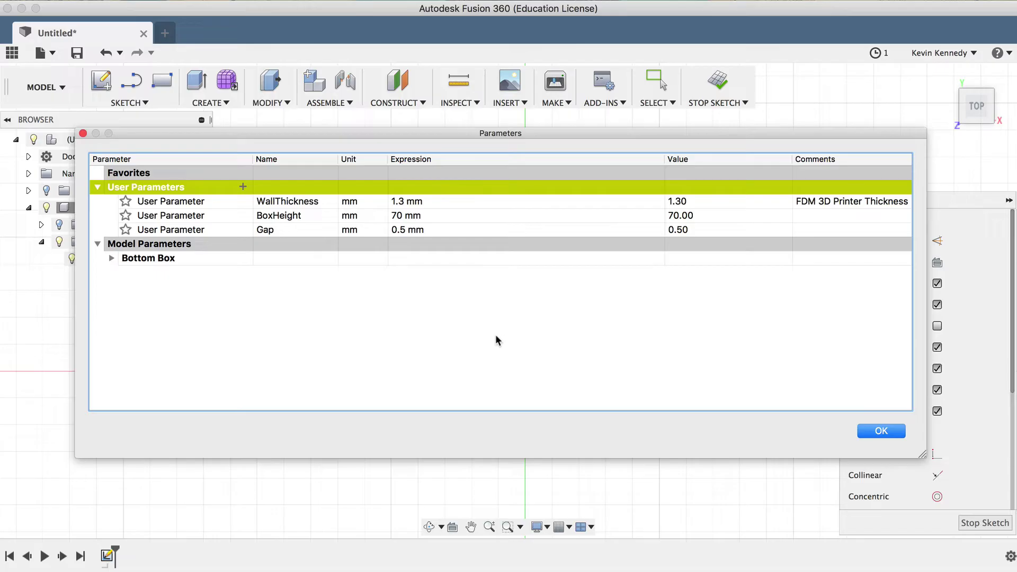
pyautogui.click(877, 427)
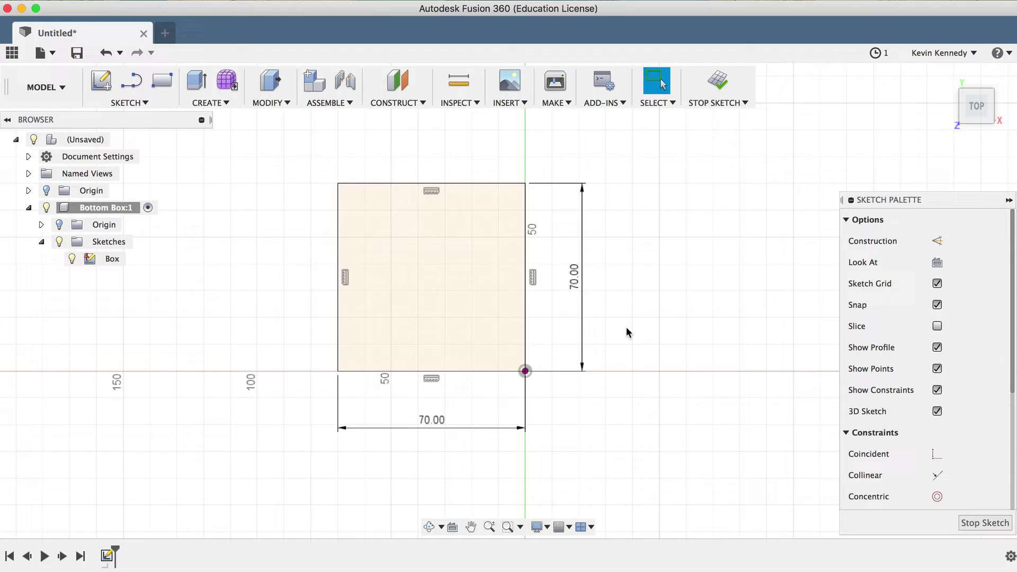
pyautogui.press('e')
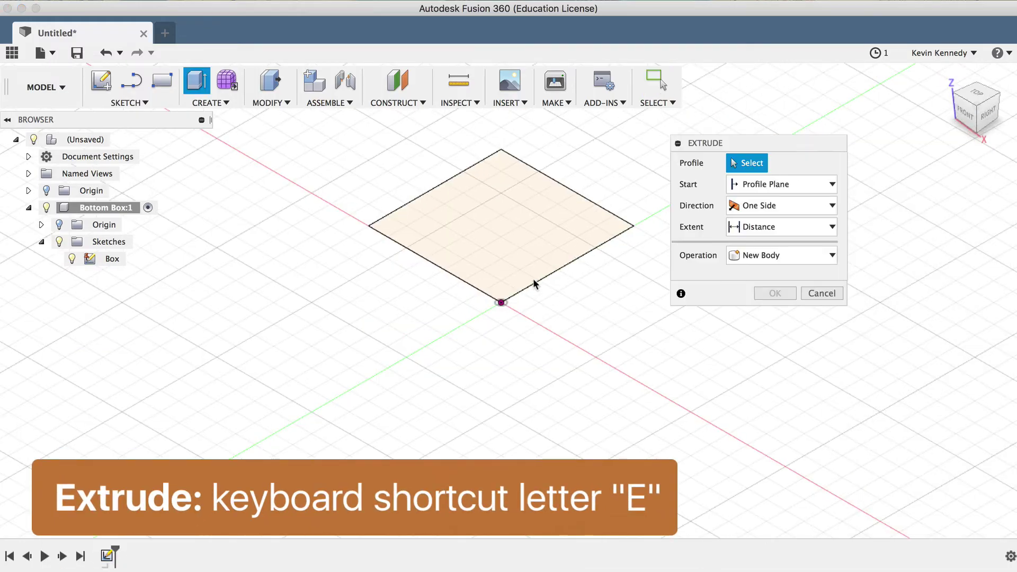
pyautogui.click(523, 271)
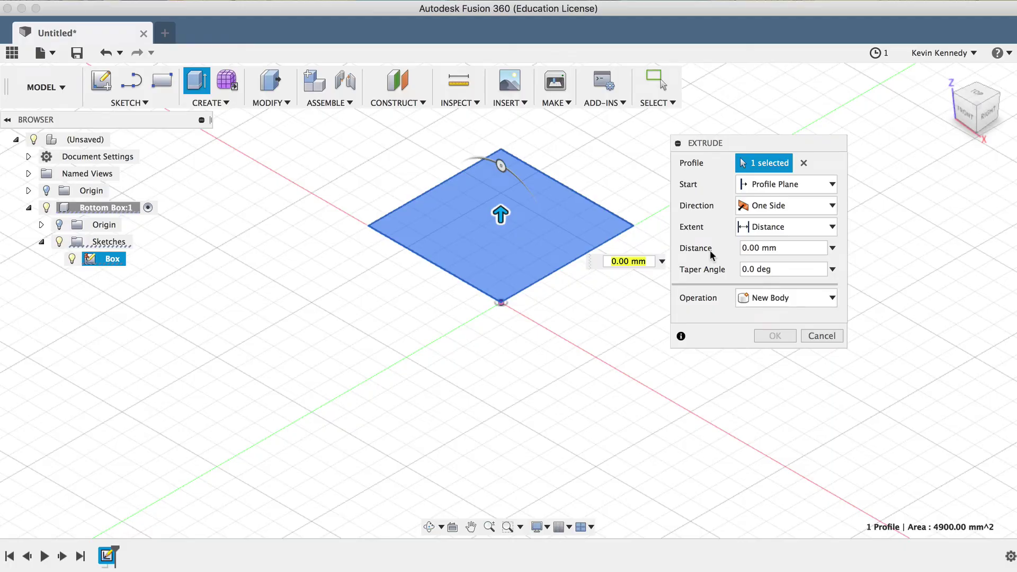
pyautogui.doubleClick(769, 247)
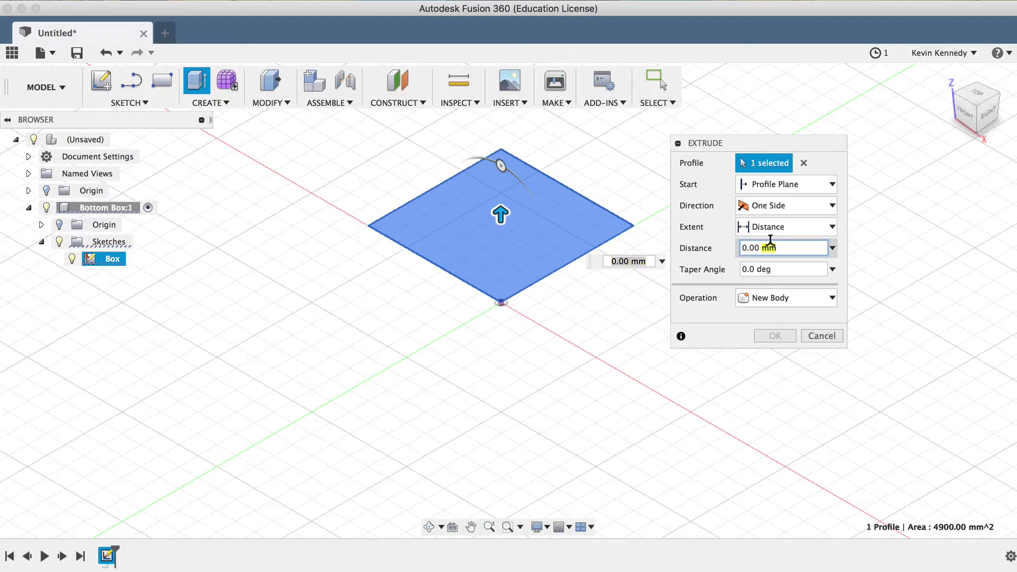
pyautogui.tripleClick(770, 247)
pyautogui.press('BackSpace')
pyautogui.write('B')
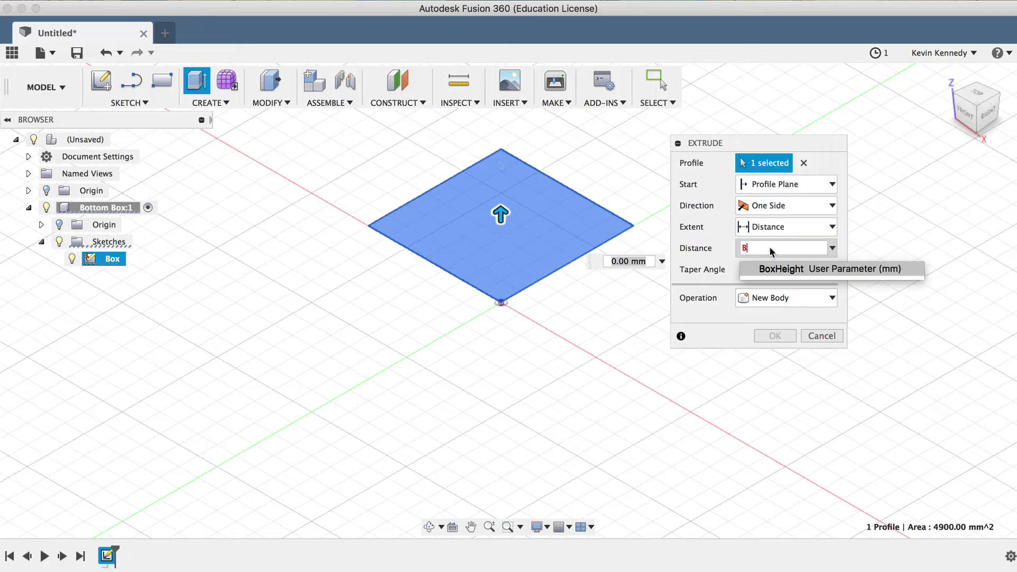
pyautogui.click(753, 268)
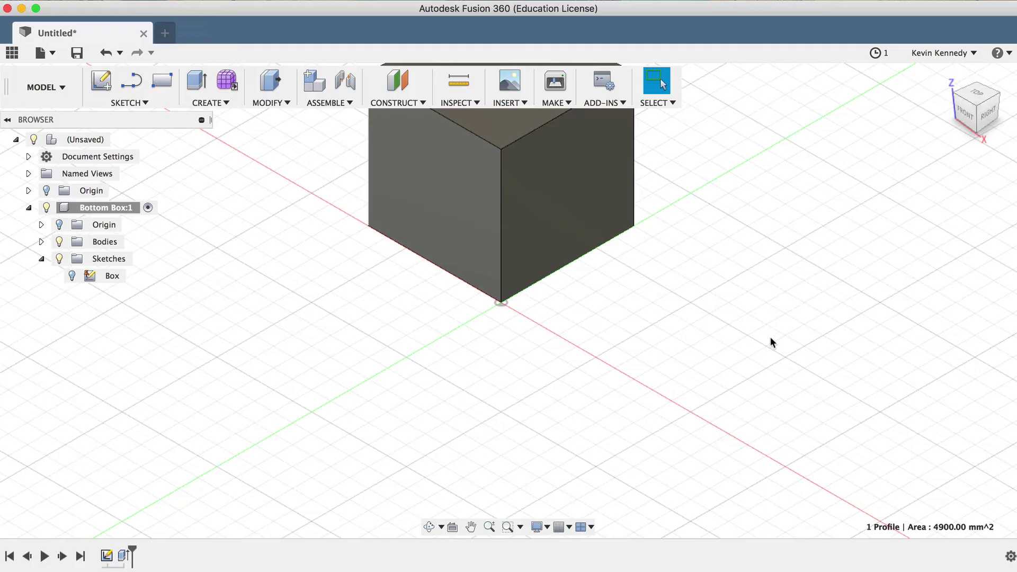
pyautogui.press('F6')
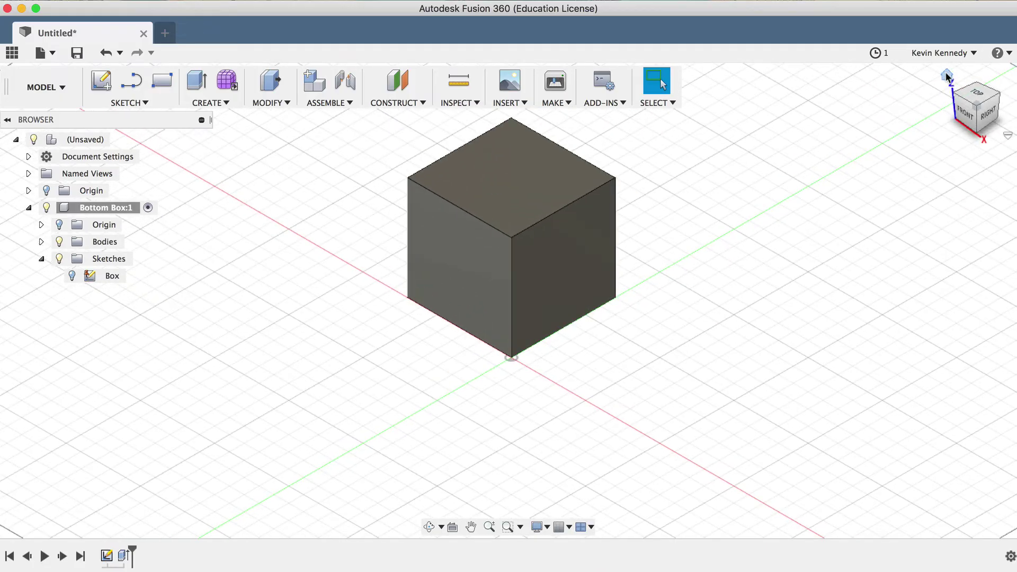
pyautogui.click(946, 75)
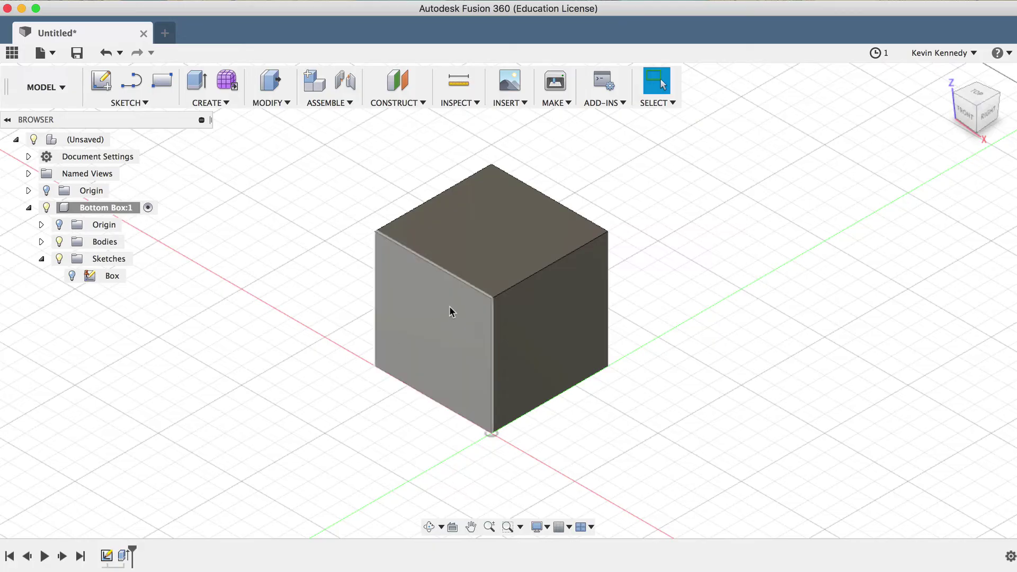
pyautogui.click(492, 322)
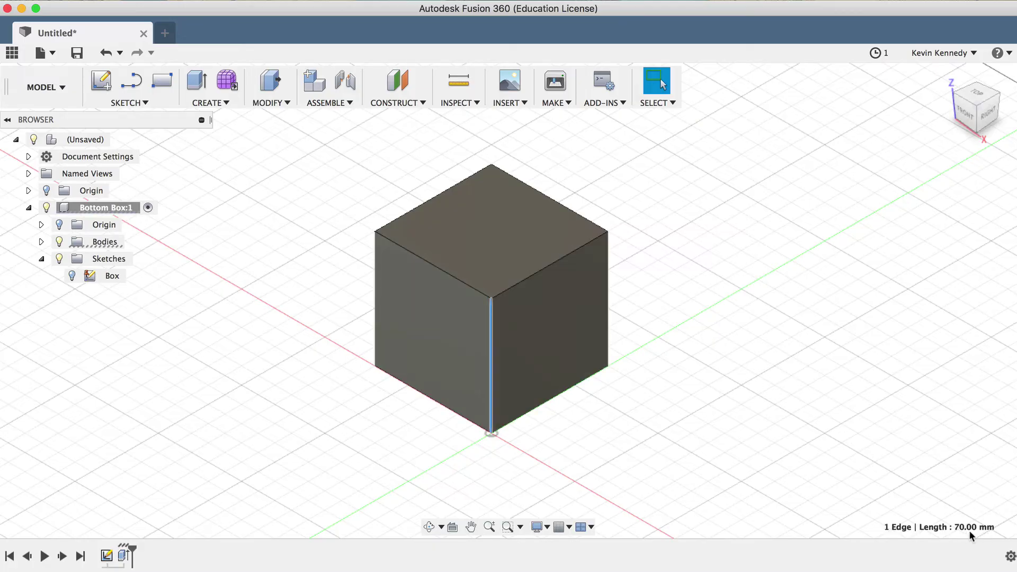
pyautogui.click(676, 343)
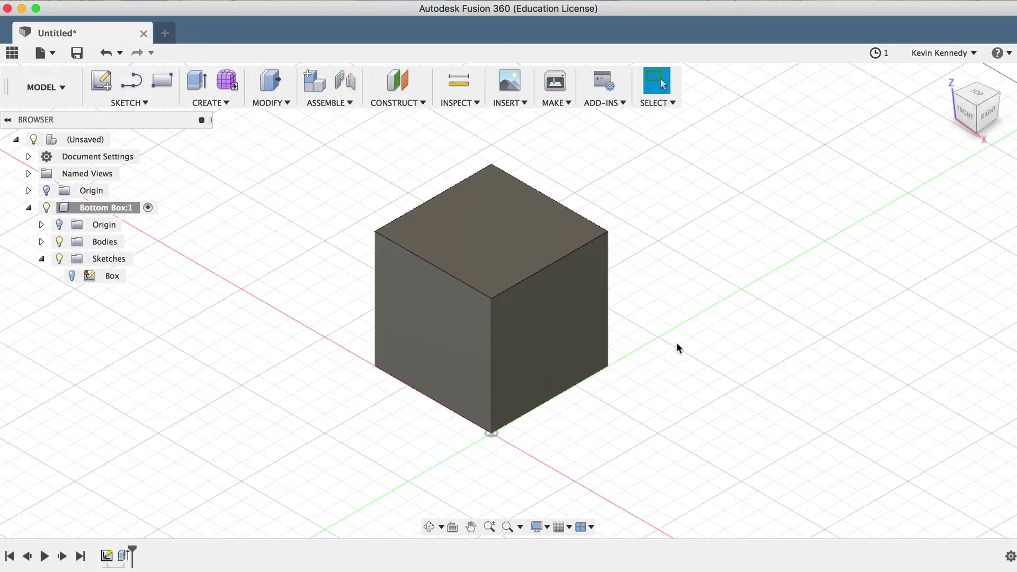
pyautogui.hscroll(2, 677, 347)
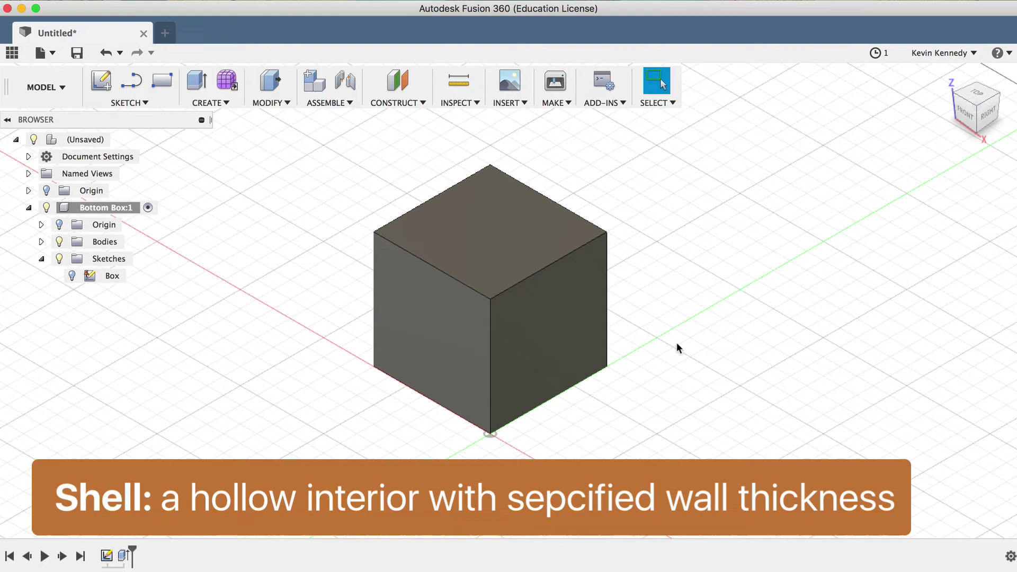
# Step: Start a Shell on the cube and select all six of its faces
pyautogui.click(269, 103)
pyautogui.click(295, 178)
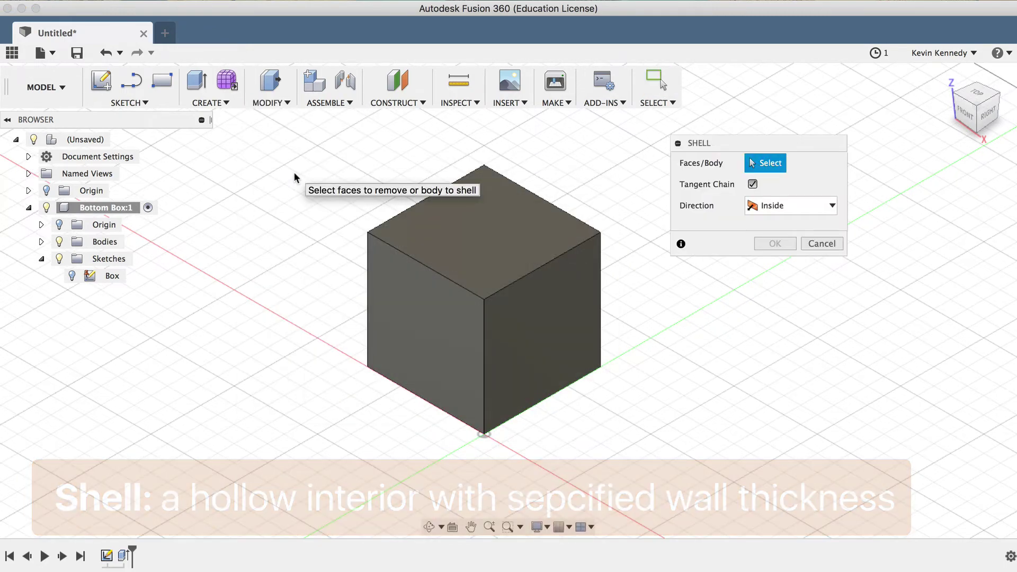
pyautogui.moveTo(720, 146); pyautogui.dragTo(720, 180)
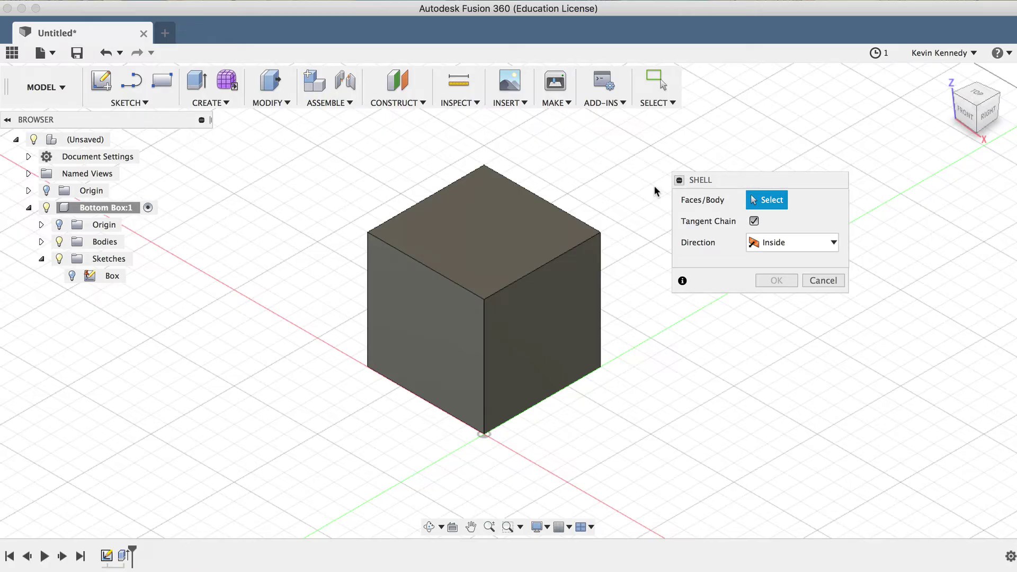
pyautogui.click(520, 237)
pyautogui.click(440, 309)
pyautogui.click(524, 317)
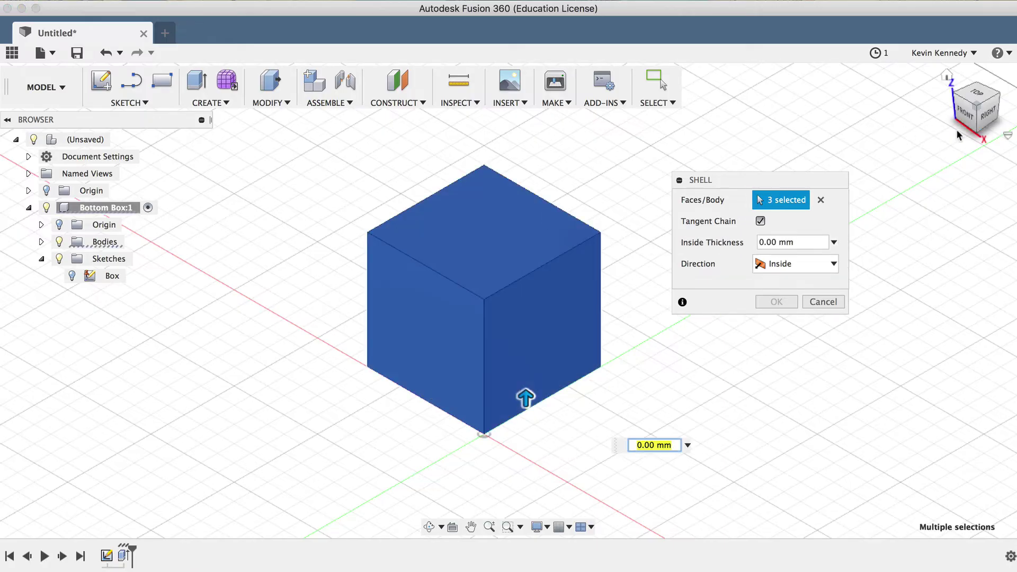
pyautogui.moveTo(977, 108); pyautogui.dragTo(845, 193)
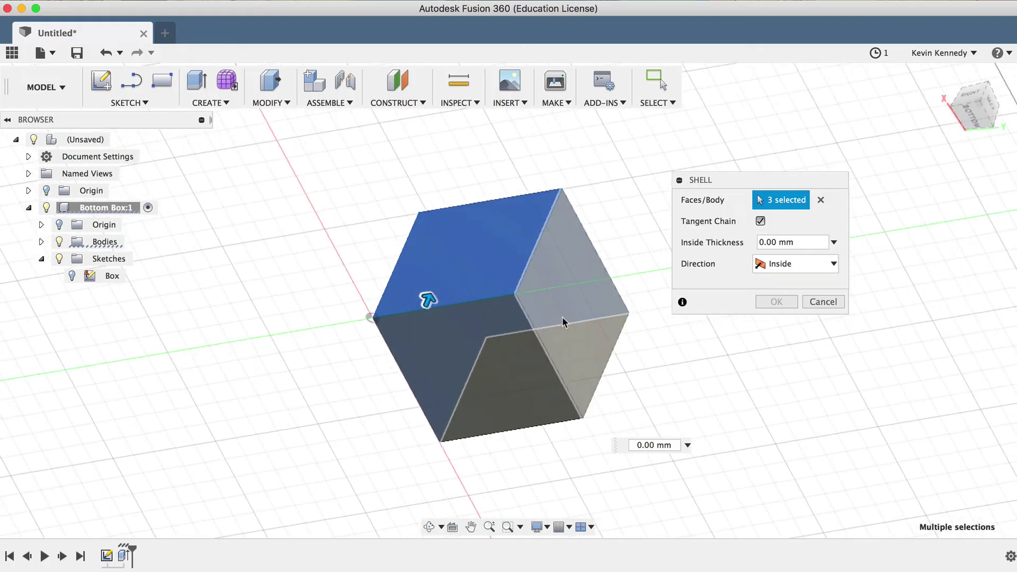
pyautogui.click(551, 333)
pyautogui.click(540, 409)
pyautogui.moveTo(979, 114); pyautogui.dragTo(804, 183)
pyautogui.click(583, 334)
# Step: Set the shell's inside thickness to WallThickness and apply it
pyautogui.click(783, 240)
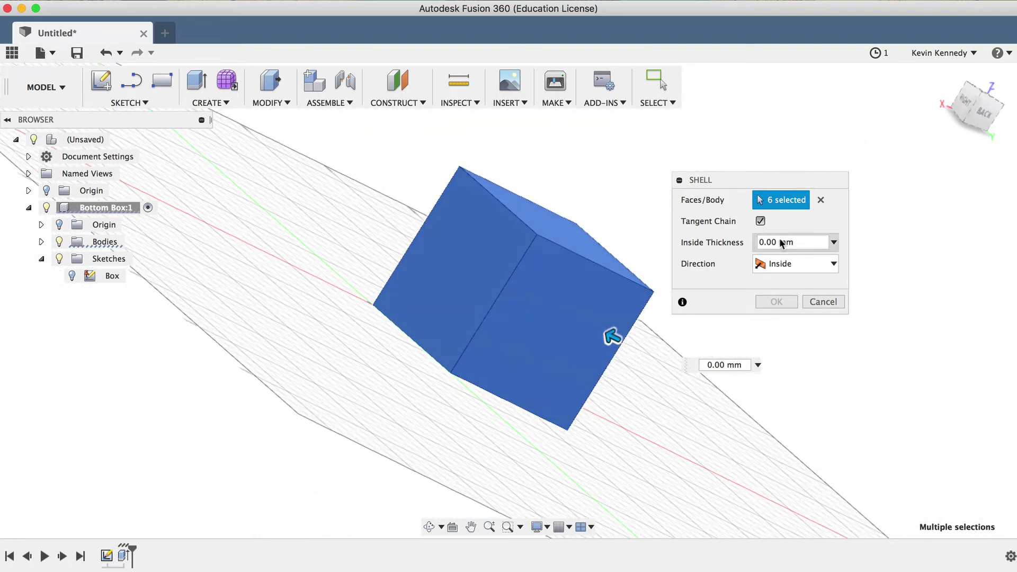
pyautogui.press('BackSpace')
pyautogui.write('Wa')
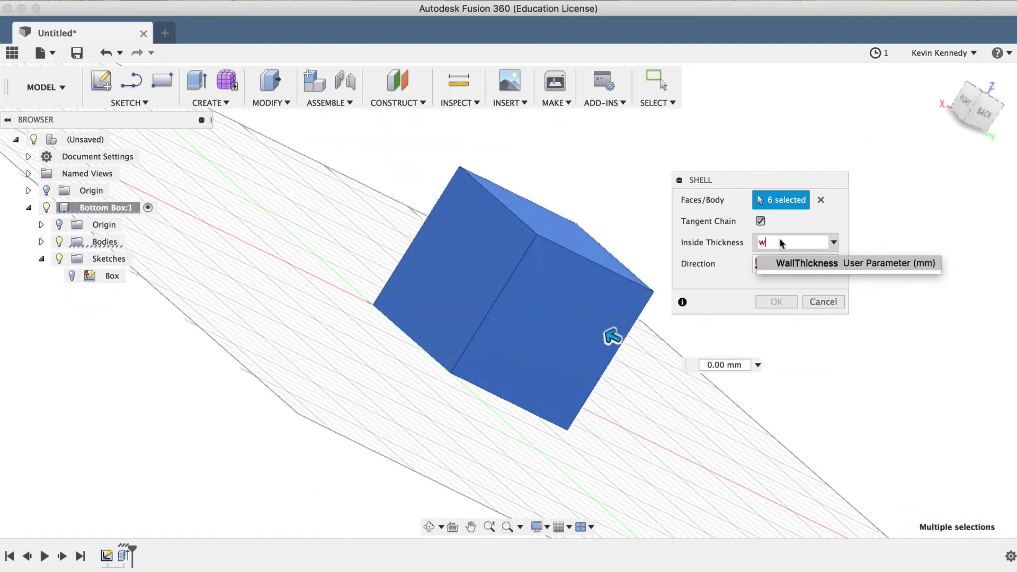
pyautogui.click(790, 262)
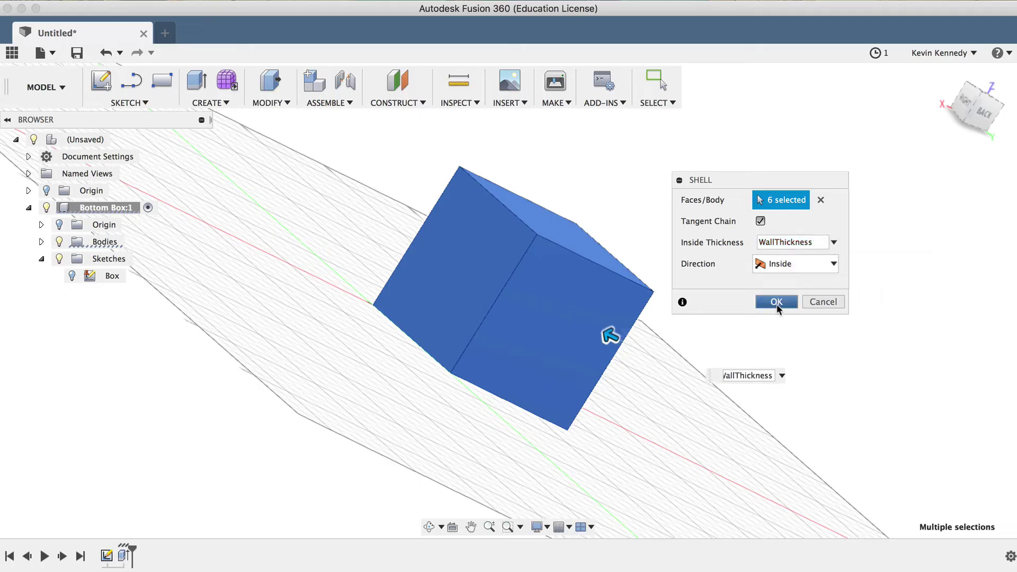
pyautogui.click(777, 302)
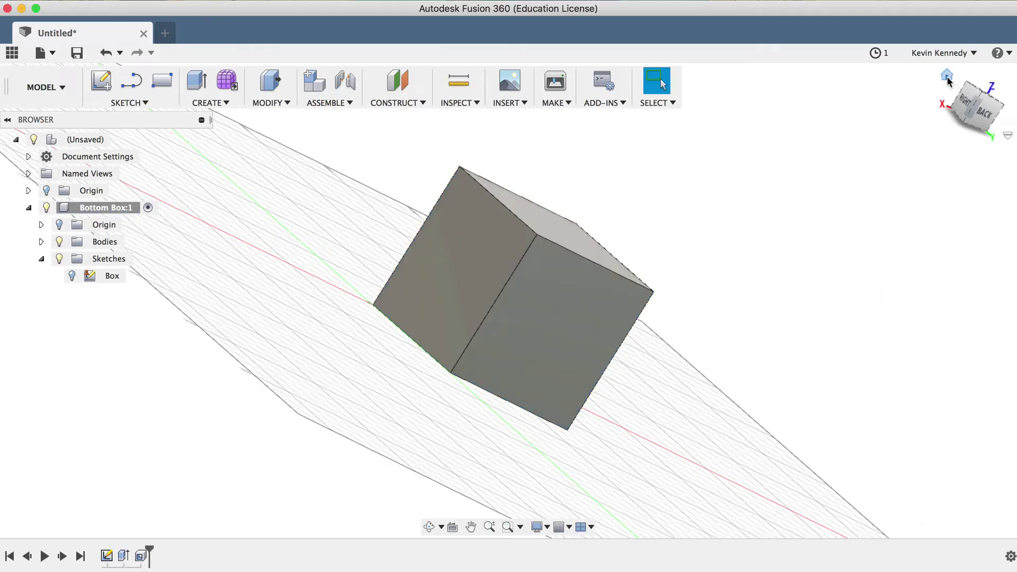
pyautogui.click(947, 76)
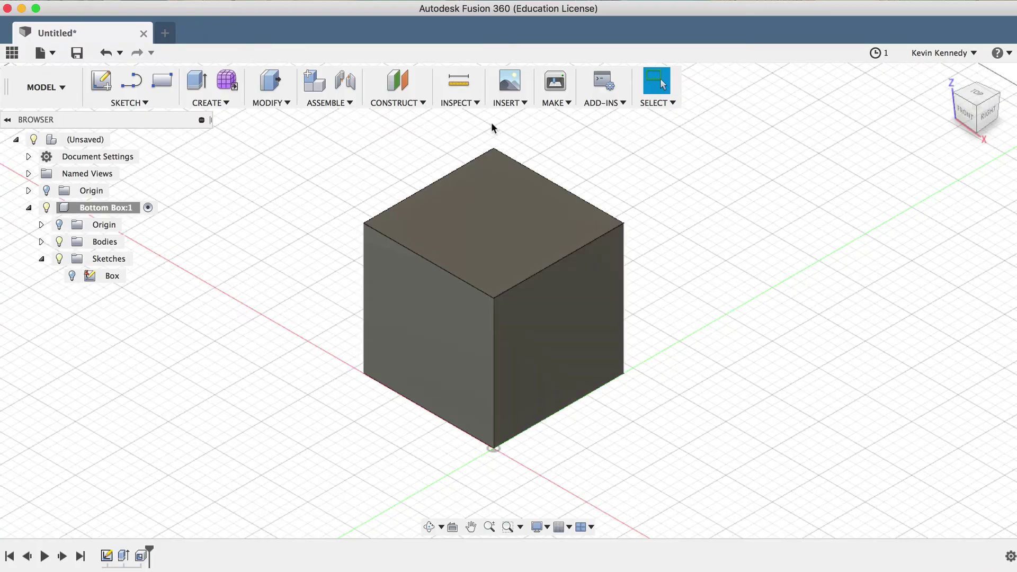
pyautogui.click(464, 104)
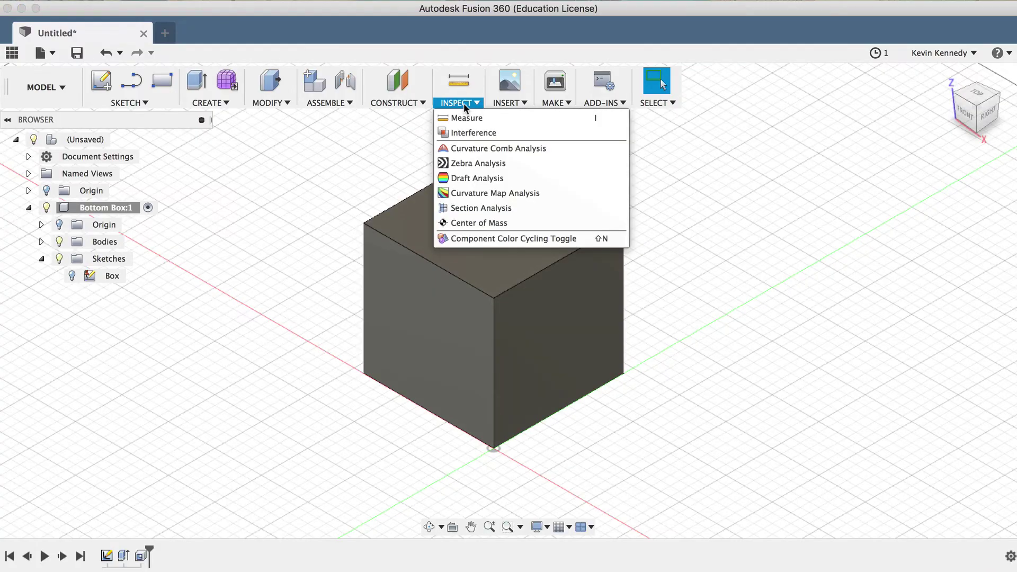
pyautogui.click(589, 207)
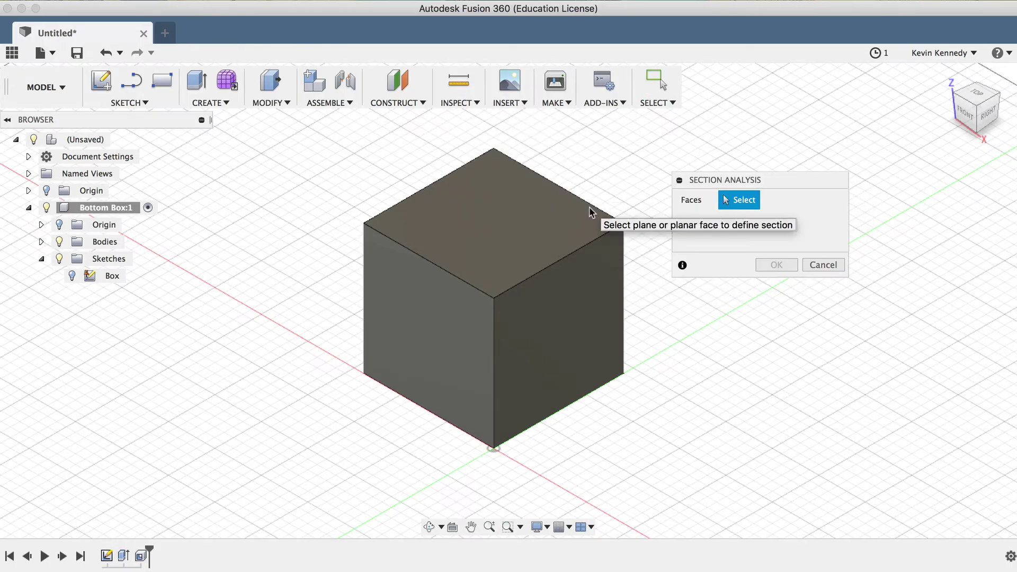
pyautogui.click(583, 291)
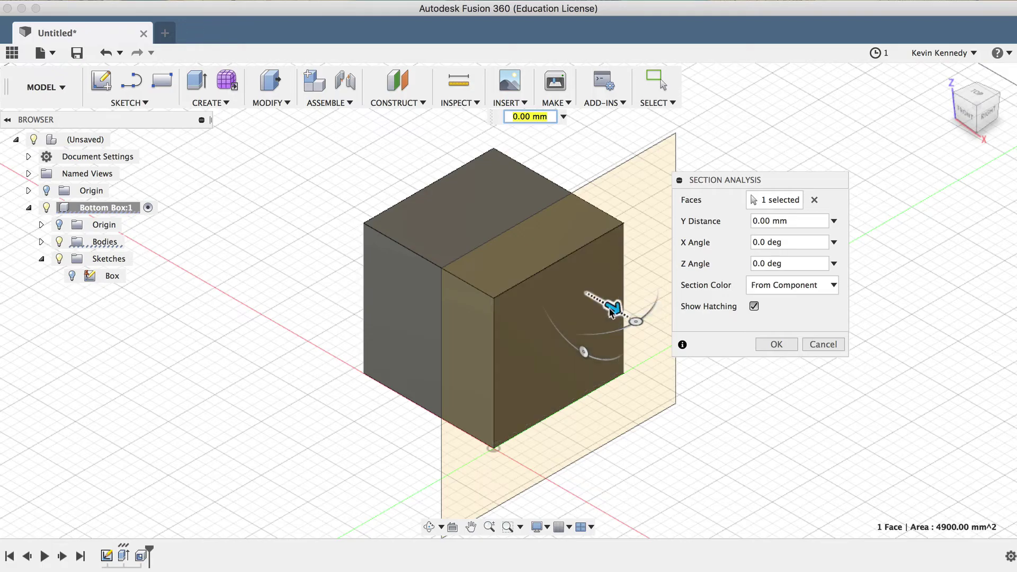
pyautogui.moveTo(611, 312); pyautogui.dragTo(567, 284)
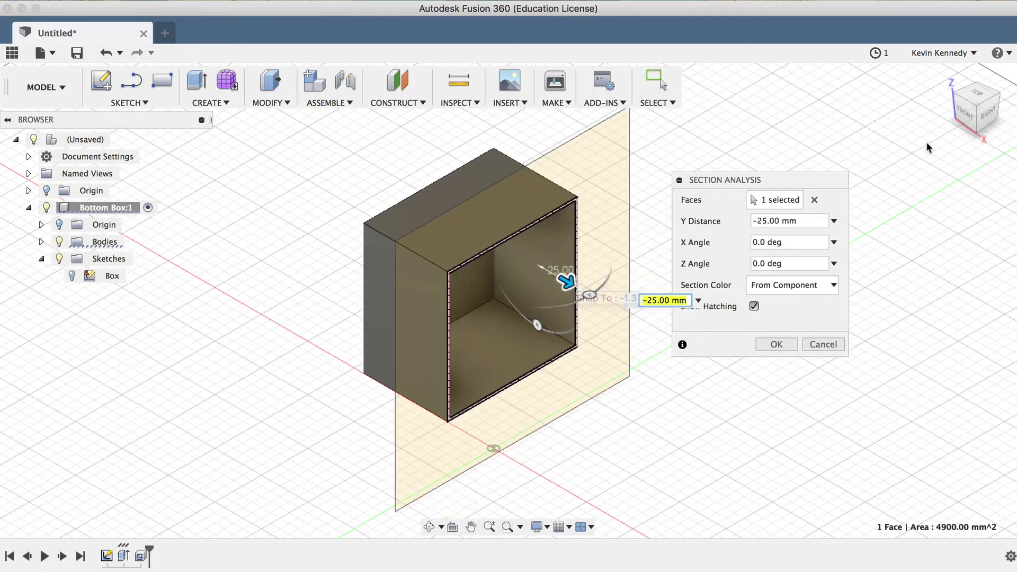
pyautogui.moveTo(978, 129)
pyautogui.mouseDown()
pyautogui.moveTo(972, 123)
pyautogui.moveTo(983, 125)
pyautogui.mouseUp()
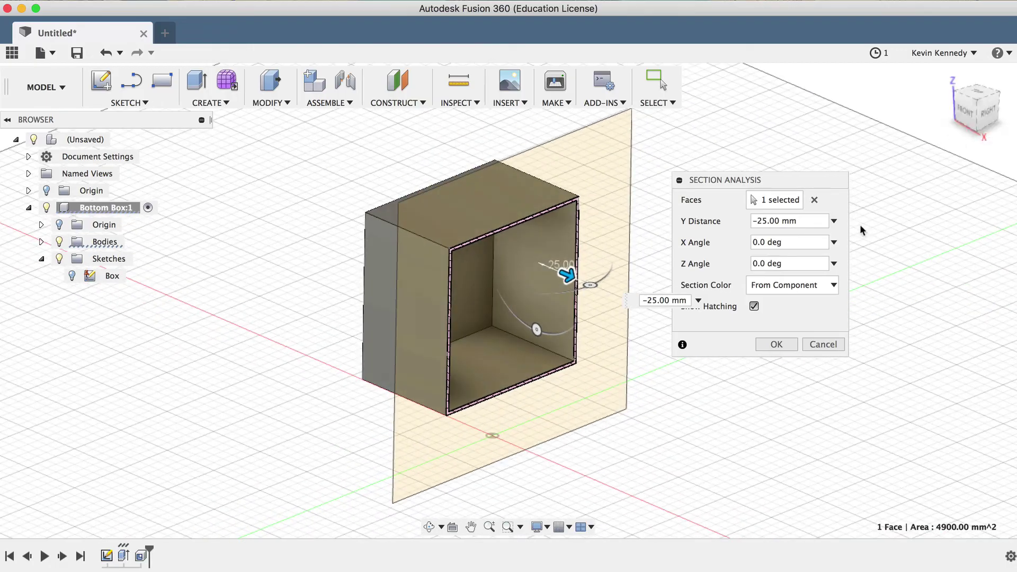
pyautogui.click(824, 344)
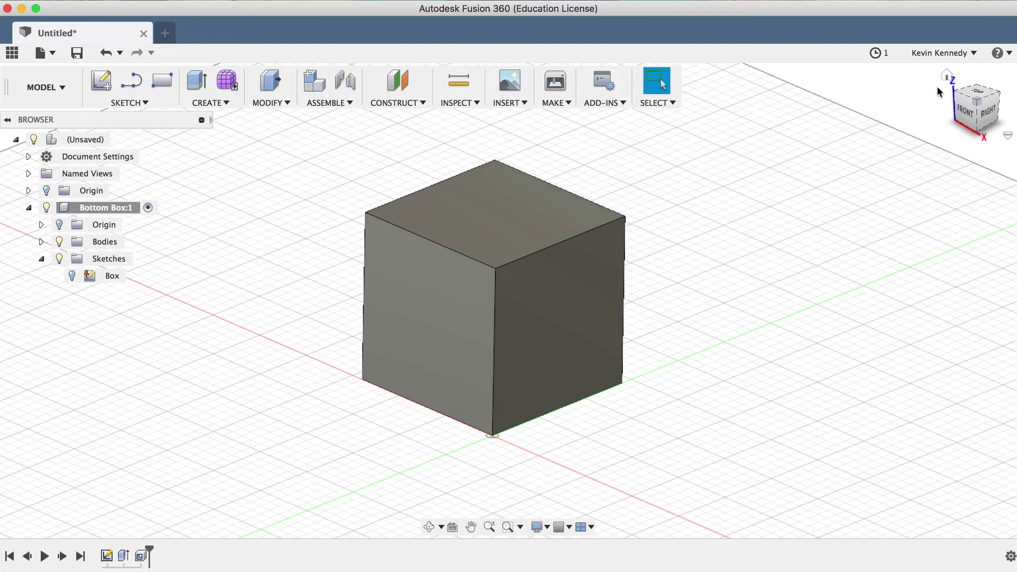
pyautogui.click(944, 78)
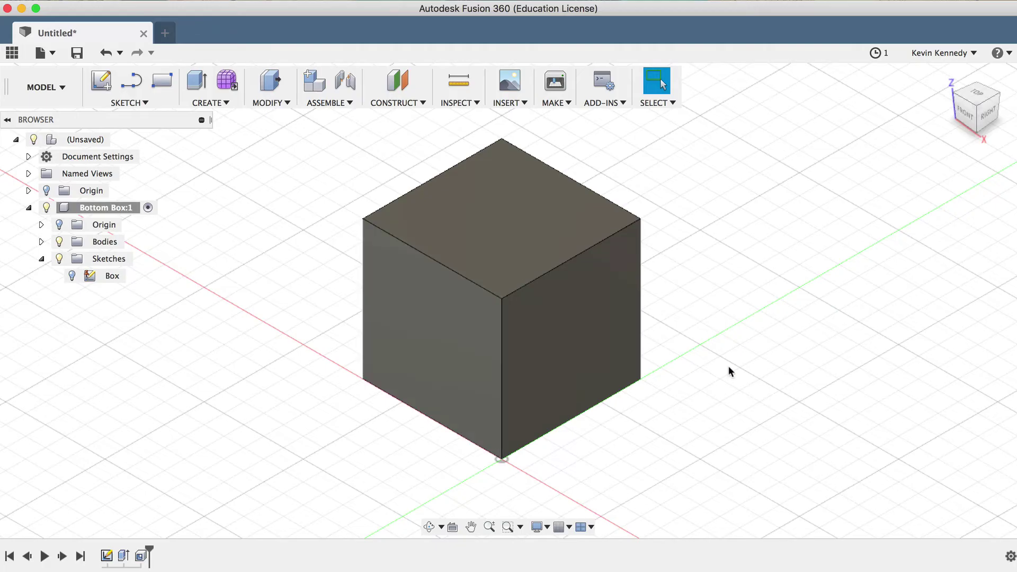
# Step: Create an offset plane from the cube's top face at a distance of -BoxHeight/2
pyautogui.click(398, 103)
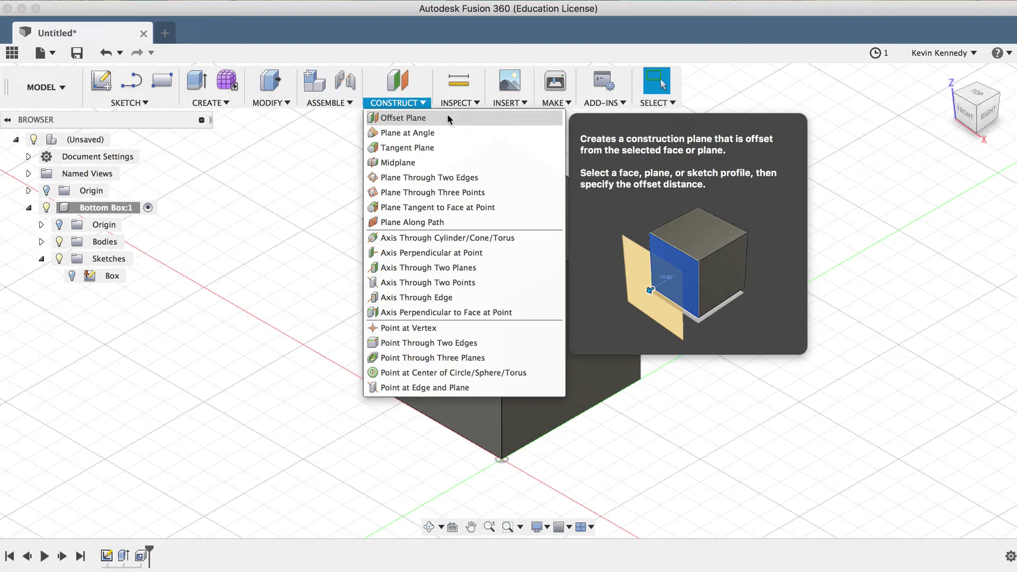
pyautogui.click(448, 116)
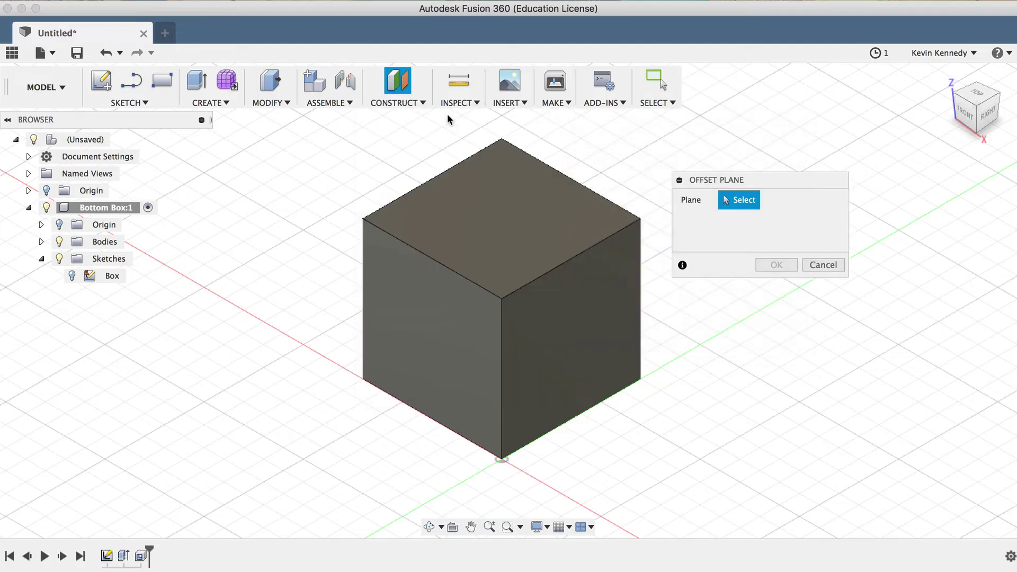
pyautogui.click(499, 241)
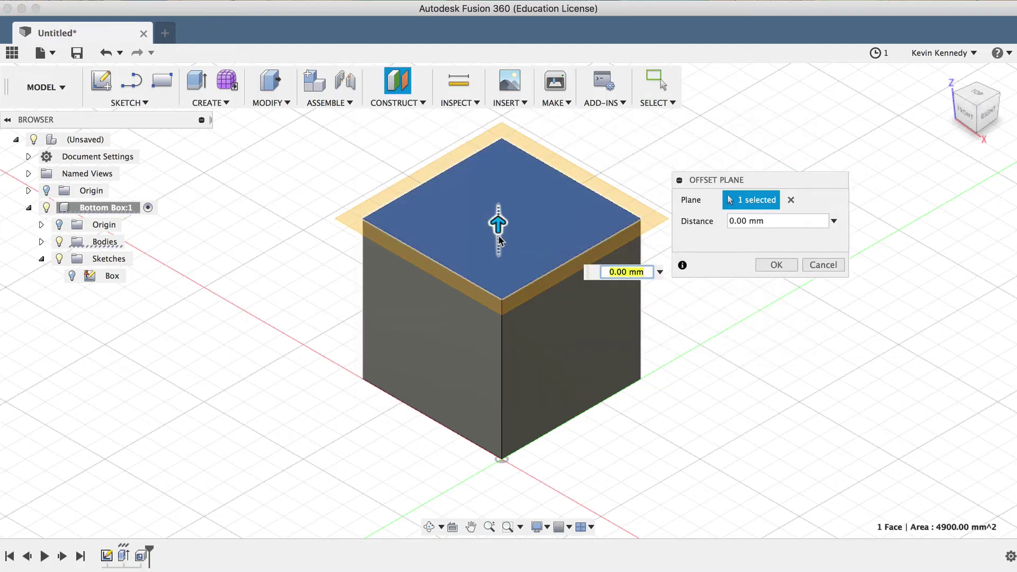
pyautogui.click(736, 221)
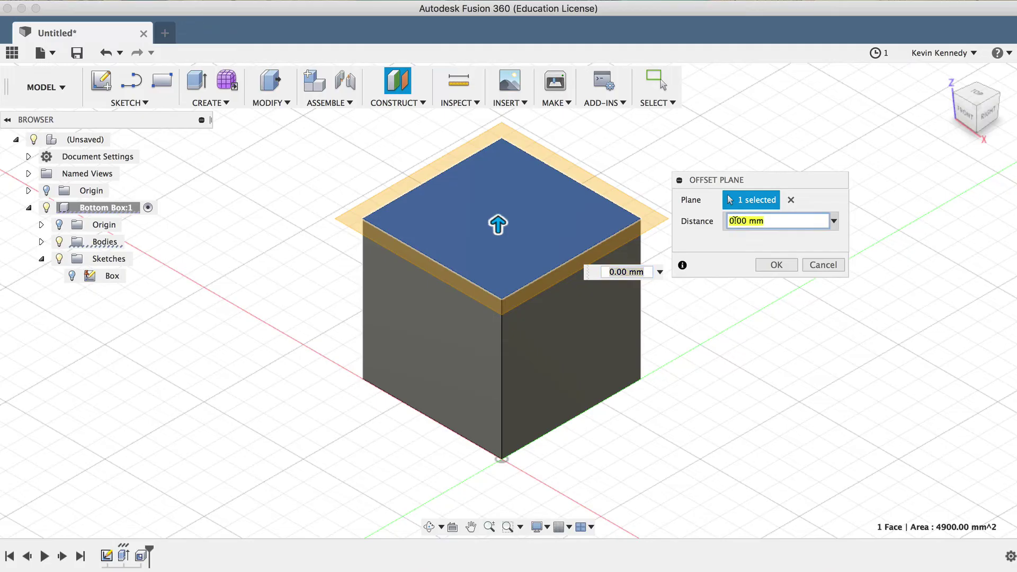
pyautogui.doubleClick(736, 217)
pyautogui.press('super+a')
pyautogui.write('-')
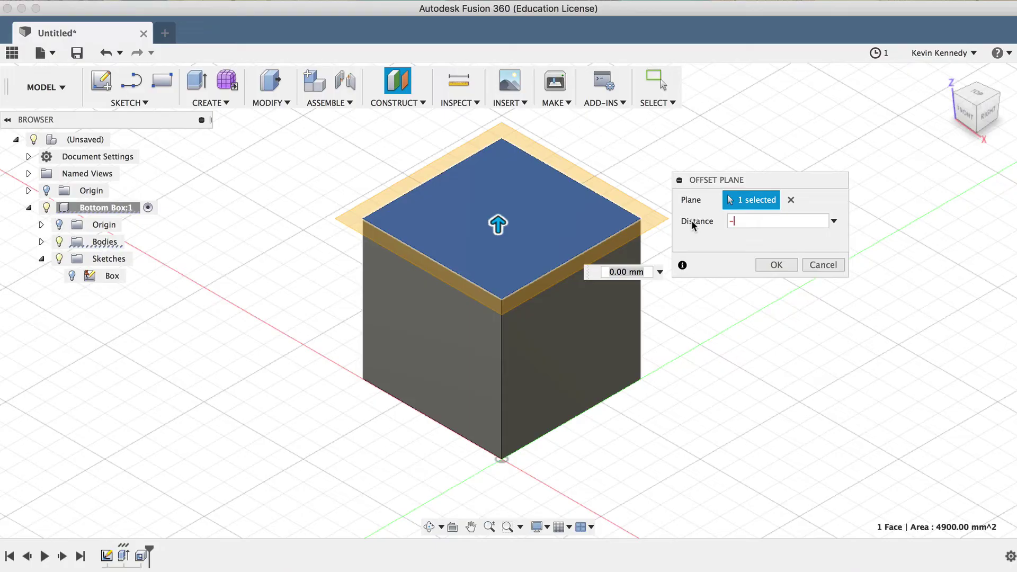
pyautogui.write('BoxHeight')
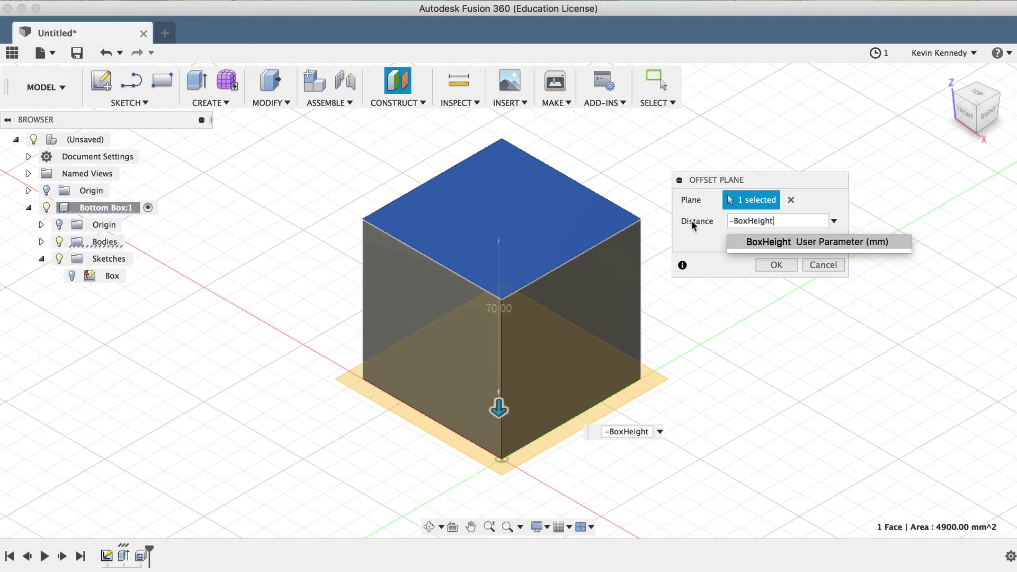
pyautogui.write('/2')
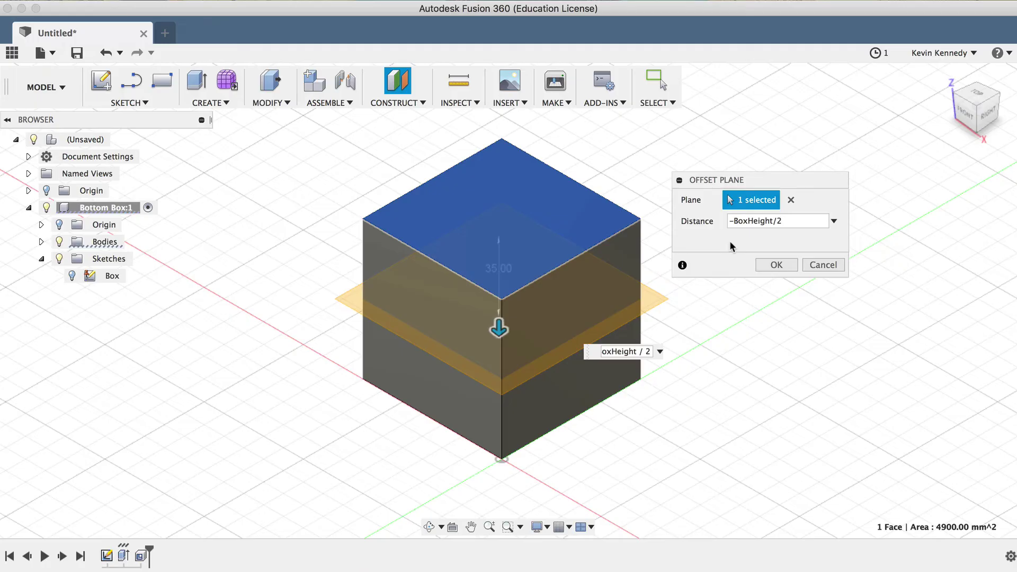
pyautogui.click(775, 265)
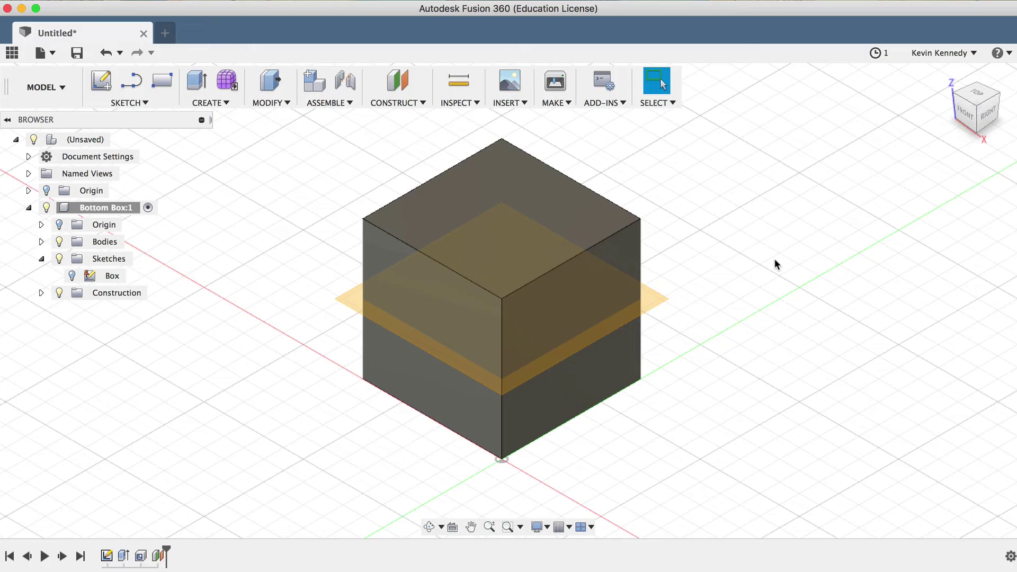
# Step: Split the cube body using the mid-height offset plane as the splitting tool
pyautogui.click(257, 101)
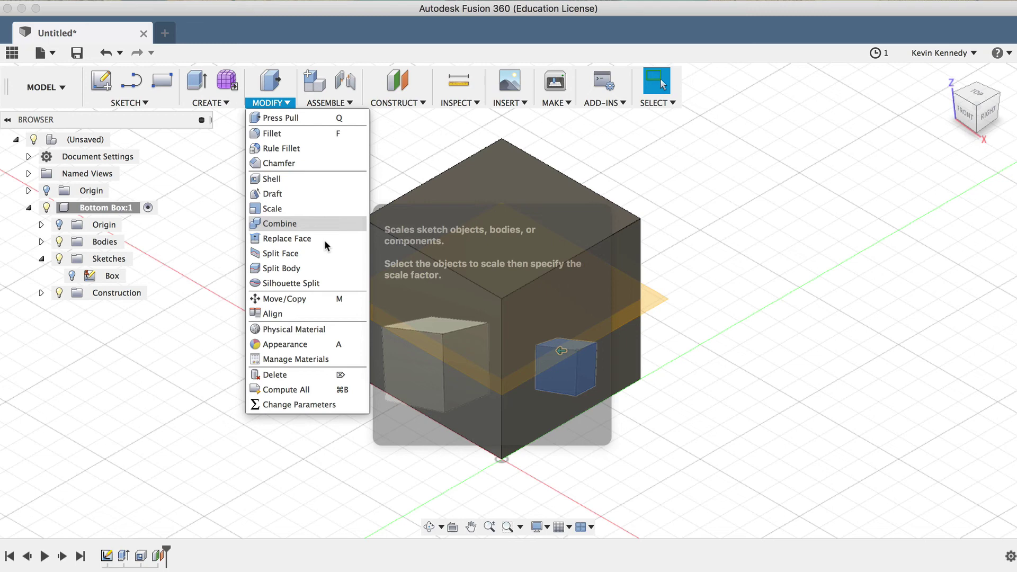
pyautogui.click(326, 268)
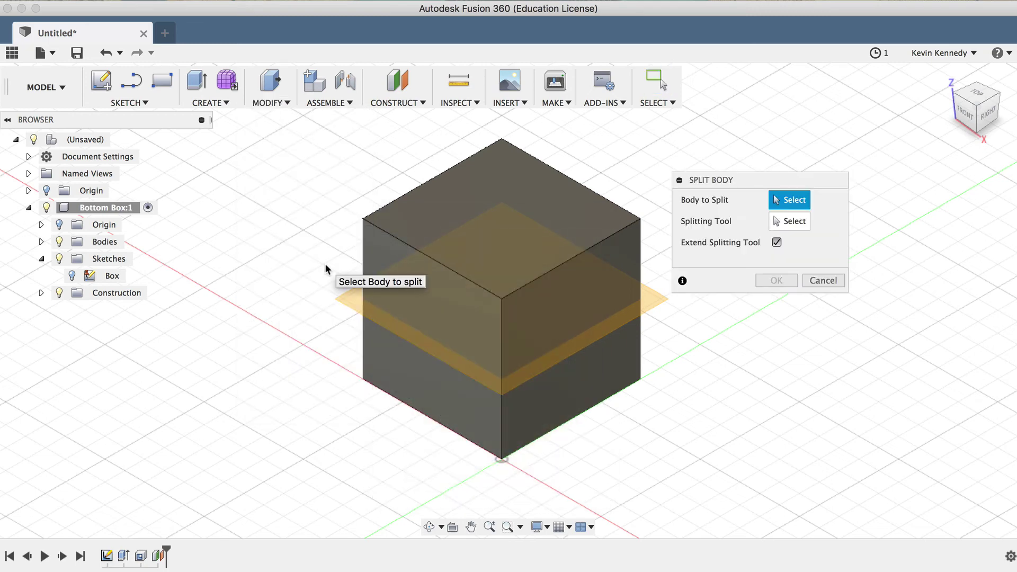
pyautogui.click(457, 285)
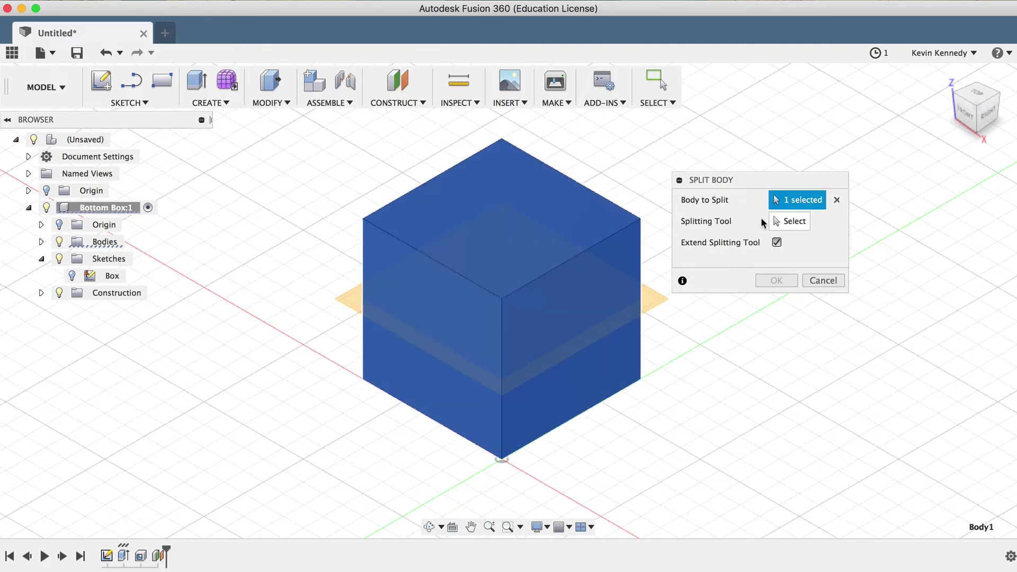
pyautogui.click(800, 221)
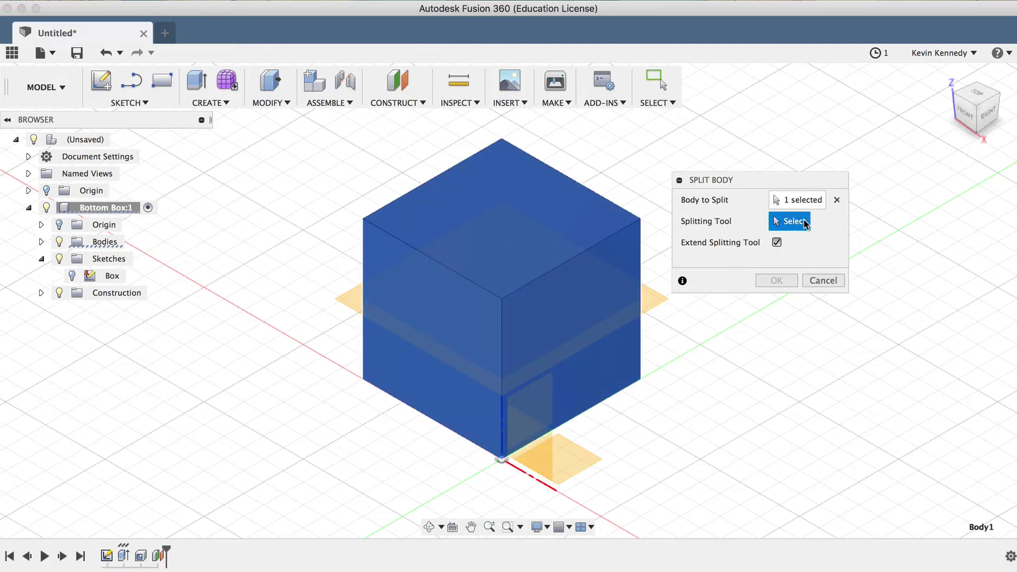
pyautogui.click(654, 301)
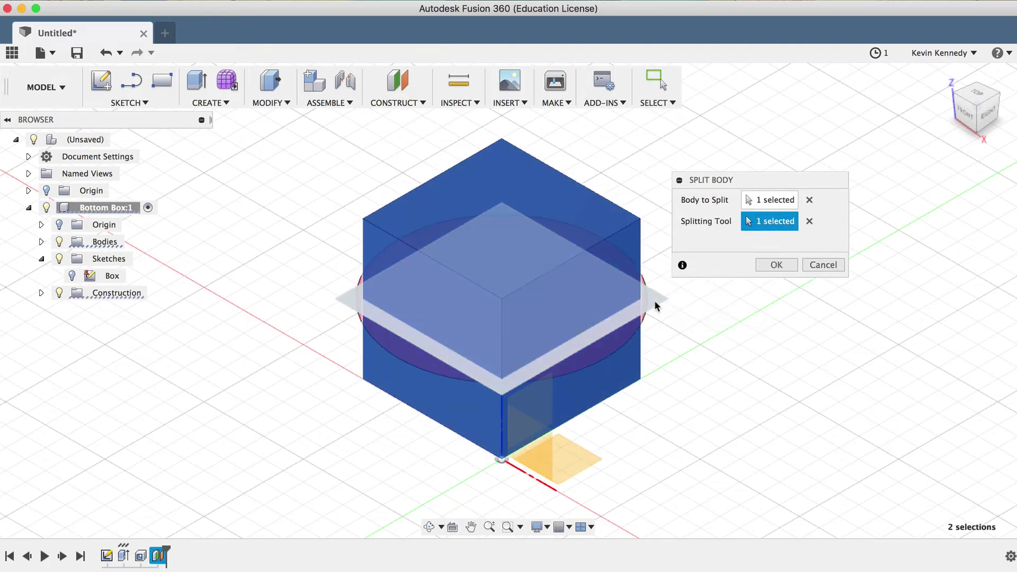
pyautogui.click(772, 265)
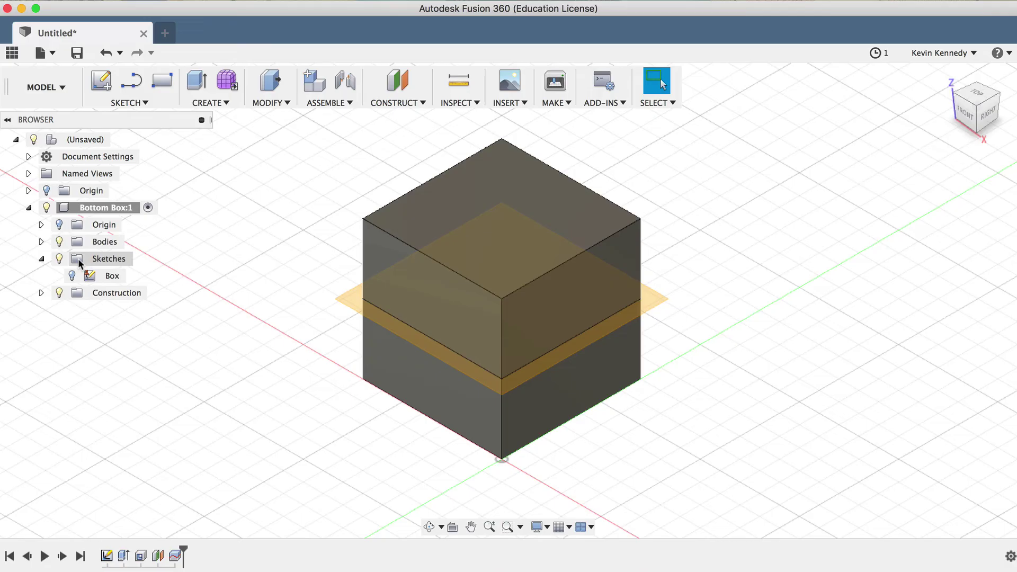
# Step: Rename Body2 to 'Top Body' and Body1 to 'Bottom Body' in the Browser
pyautogui.click(42, 242)
pyautogui.click(118, 261)
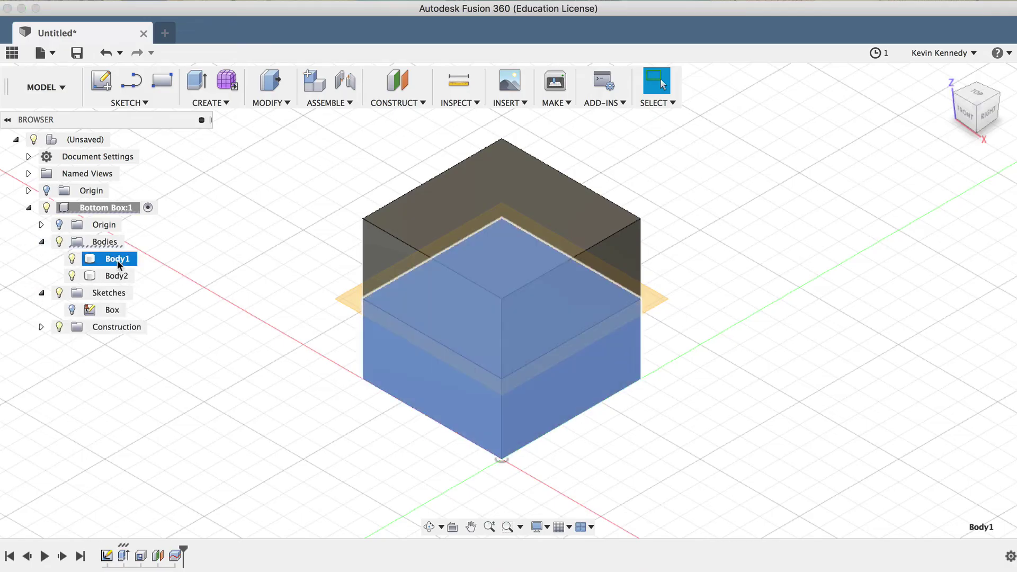
pyautogui.doubleClick(114, 274)
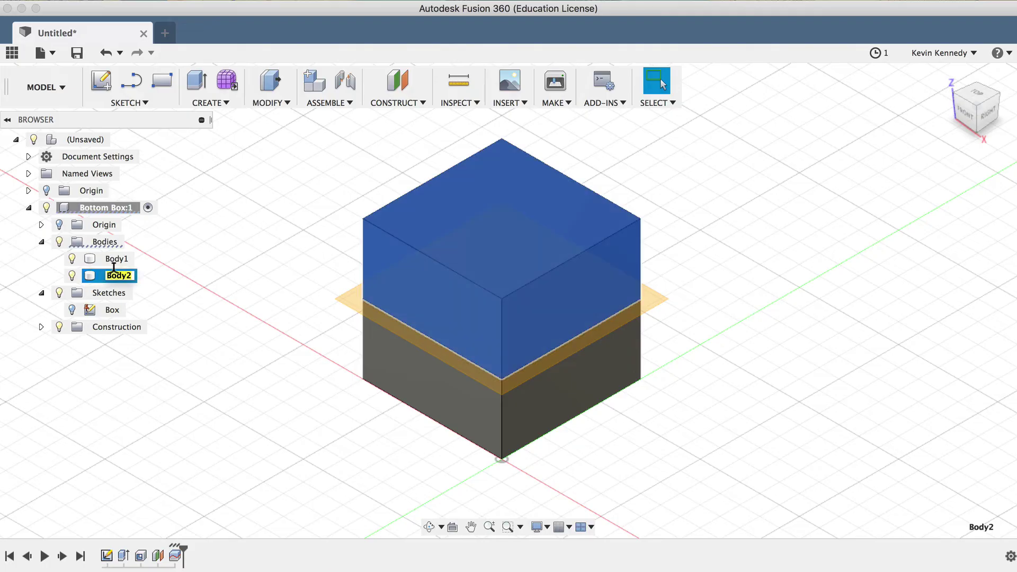
pyautogui.write('Top Body')
pyautogui.click(117, 258)
pyautogui.doubleClick(117, 258)
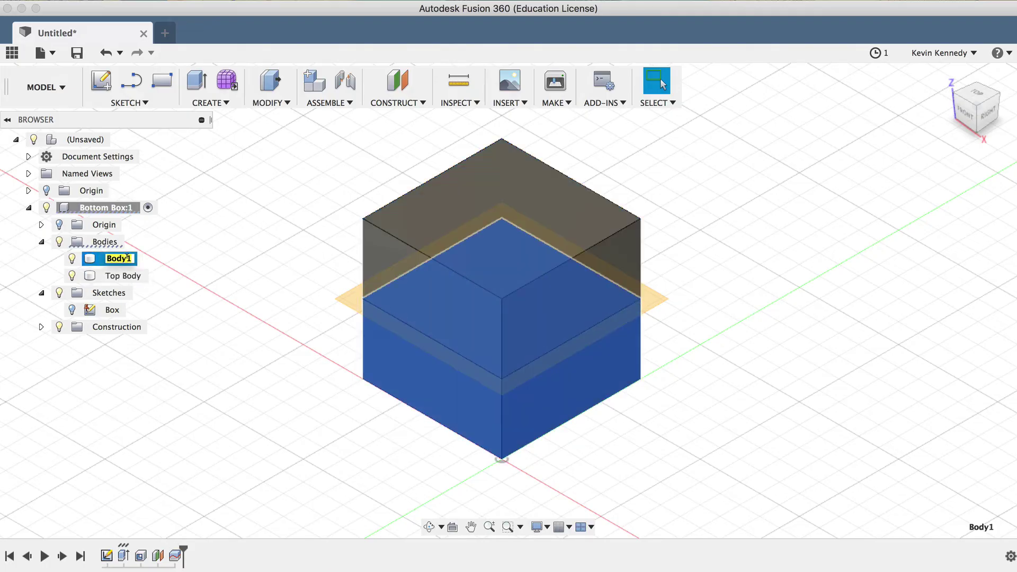
pyautogui.write('Bottom Body')
pyautogui.press('Return')
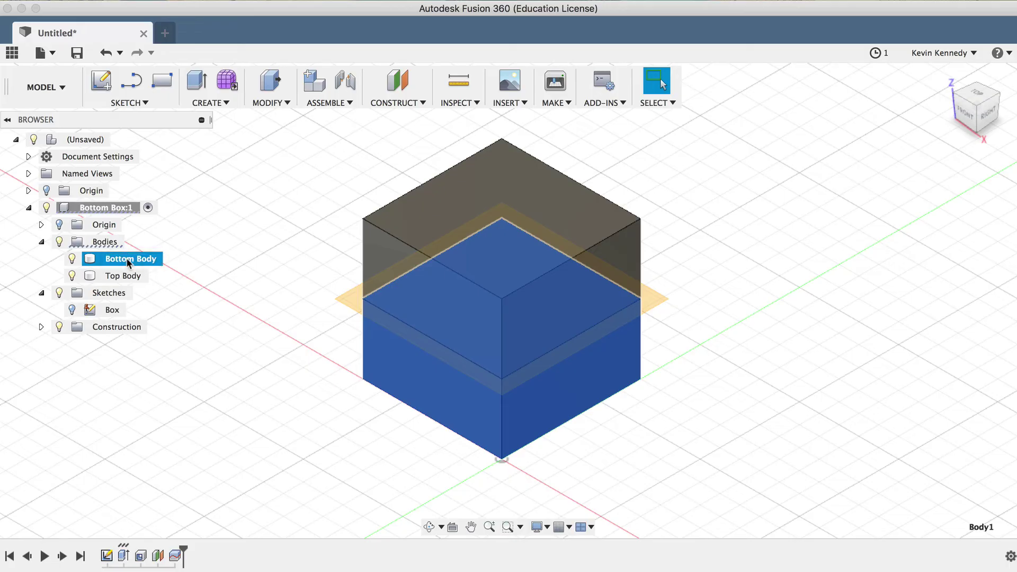
# Step: Hide the splitting construction plane Plane1
pyautogui.click(202, 316)
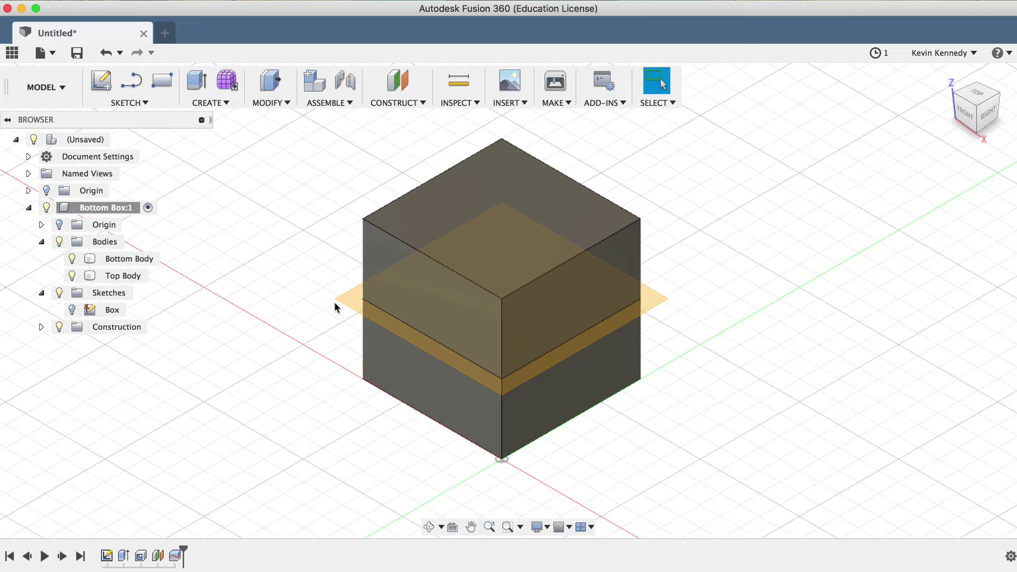
pyautogui.click(351, 300)
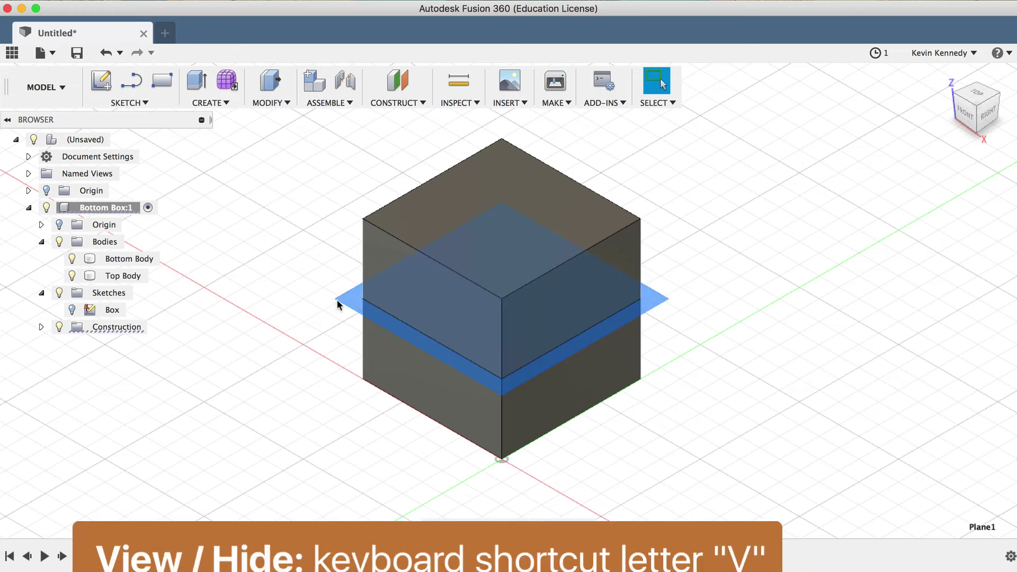
pyautogui.press('v')
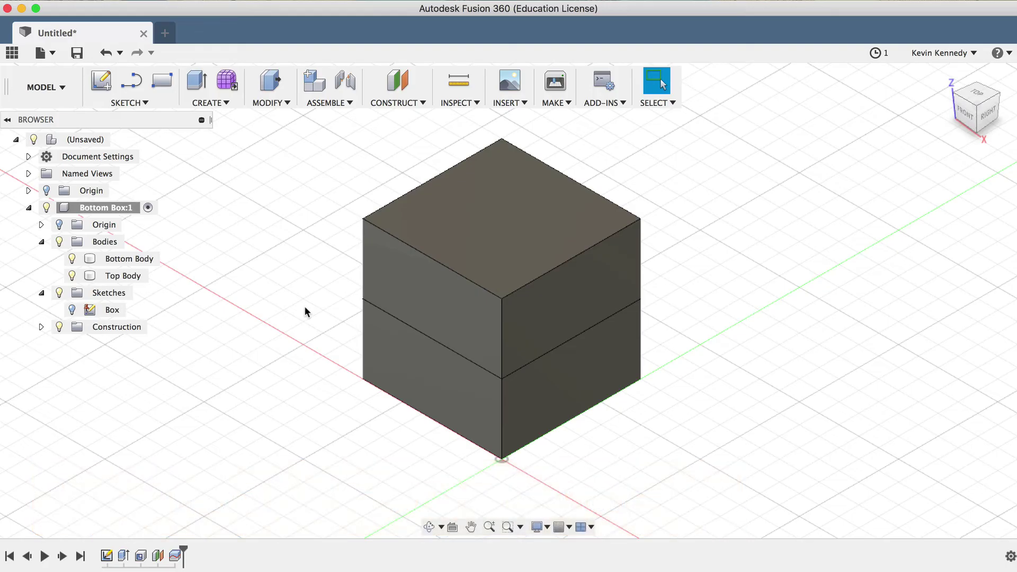
# Step: Save the design as 'Hinged Box' in the default location
pyautogui.click(77, 54)
pyautogui.write('H')
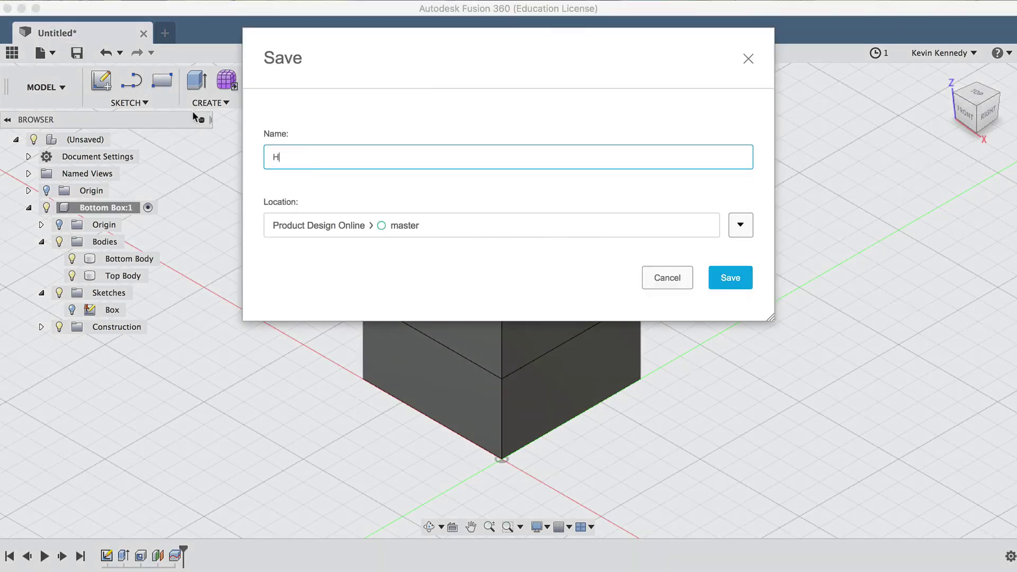
pyautogui.write('inged Box')
pyautogui.click(734, 278)
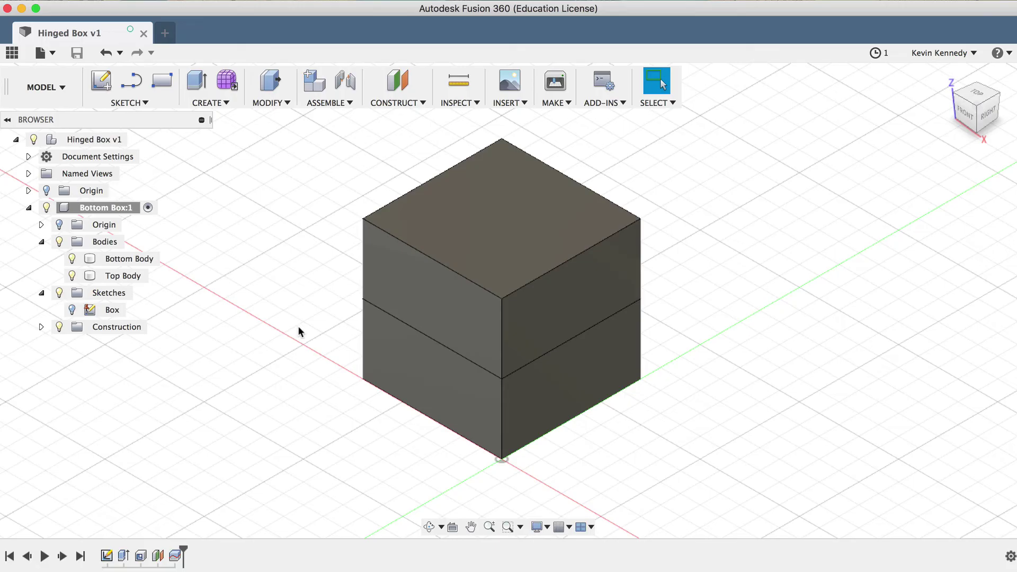
# Step: Create a sketch on the bottom body's lower front face and begin a line at its origin
pyautogui.click(450, 392)
pyautogui.rightClick(450, 393)
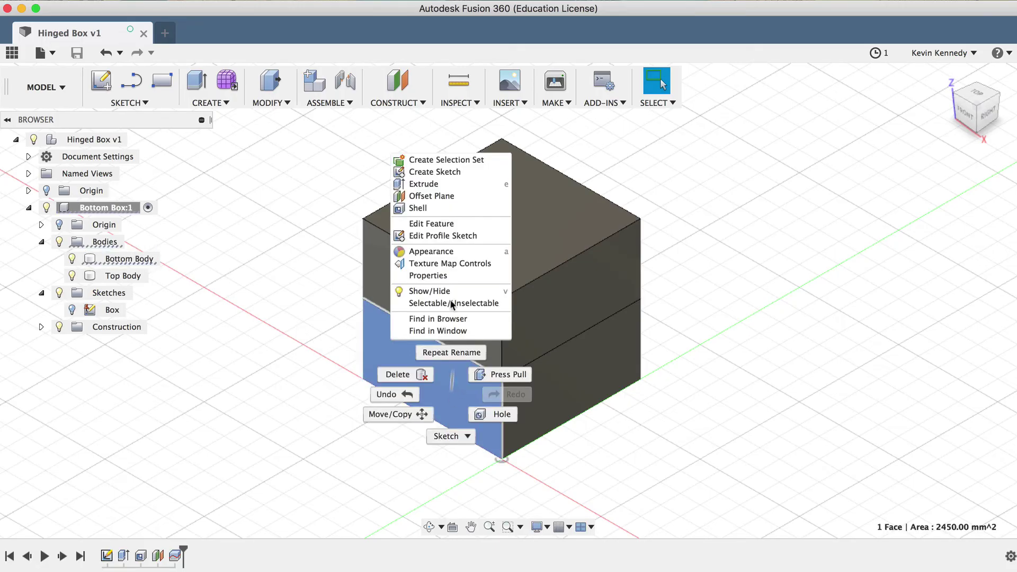
pyautogui.click(454, 173)
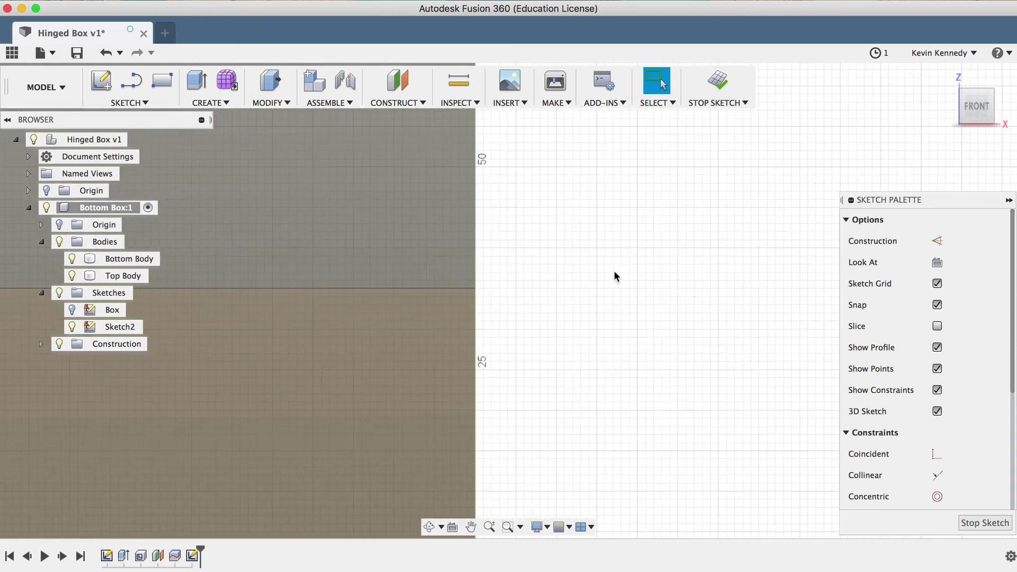
pyautogui.press('a')
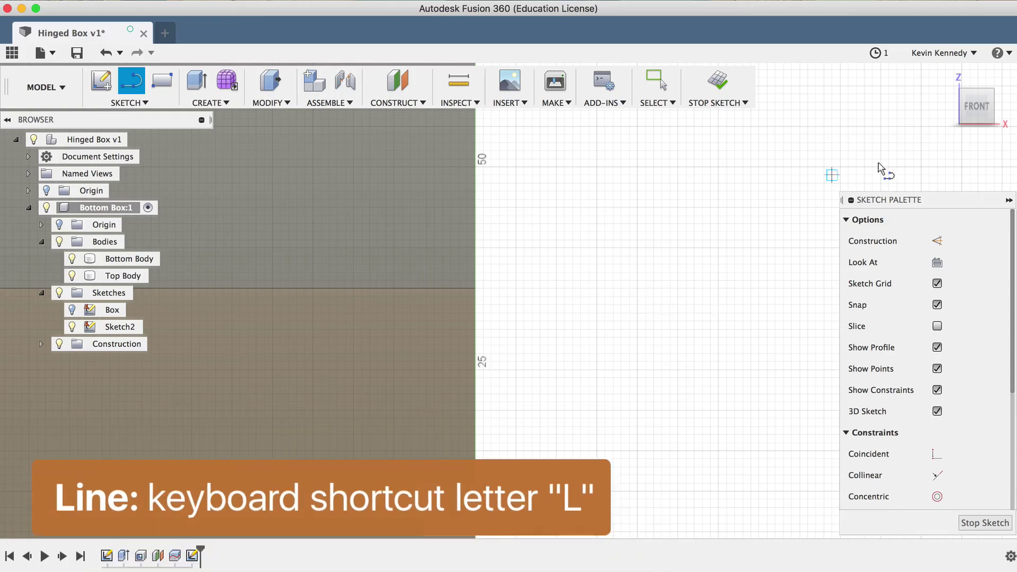
pyautogui.moveTo(919, 199)
pyautogui.mouseDown()
pyautogui.moveTo(878, 182)
pyautogui.moveTo(862, 149)
pyautogui.moveTo(872, 159)
pyautogui.mouseUp()
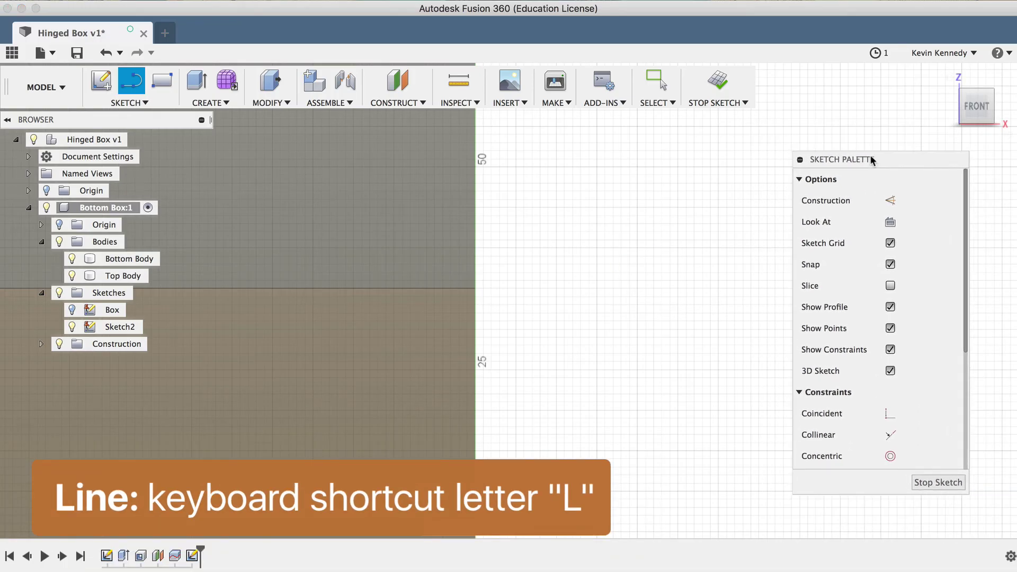
pyautogui.click(476, 293)
# Step: Complete the horizontal line with a locked length of 2.95 mm
pyautogui.write('2.')
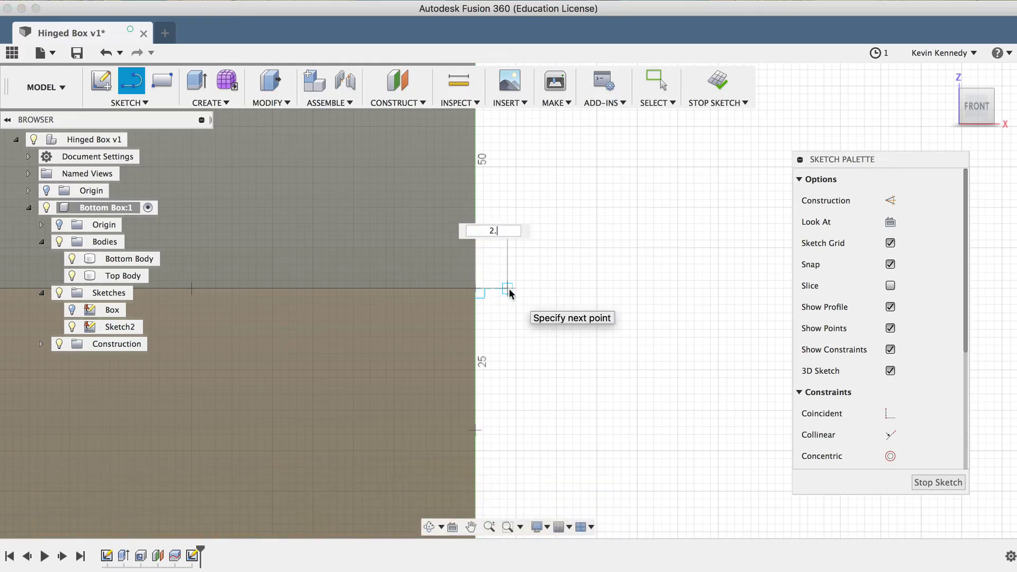
pyautogui.write('95')
pyautogui.press('Tab')
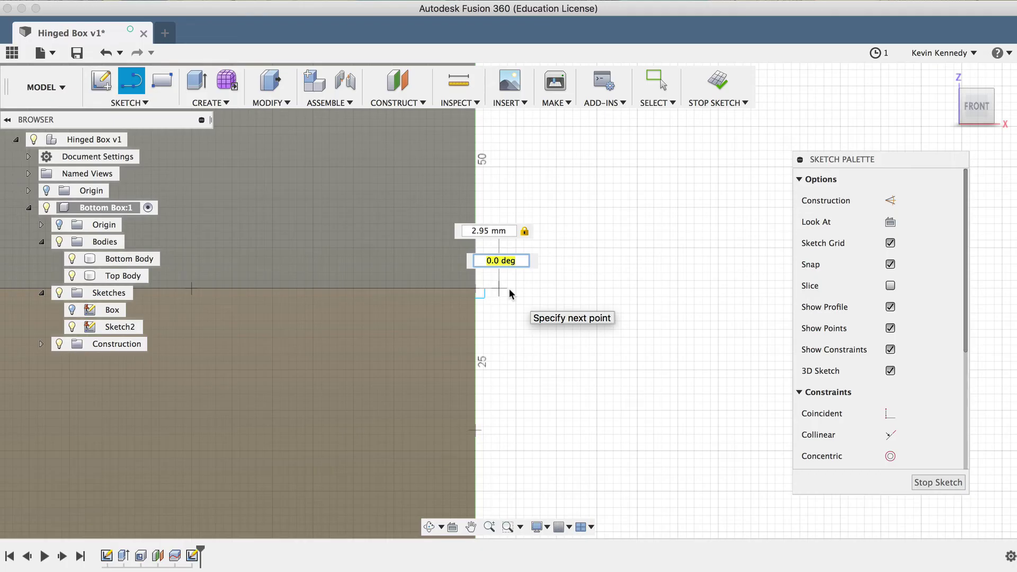
pyautogui.press('Return')
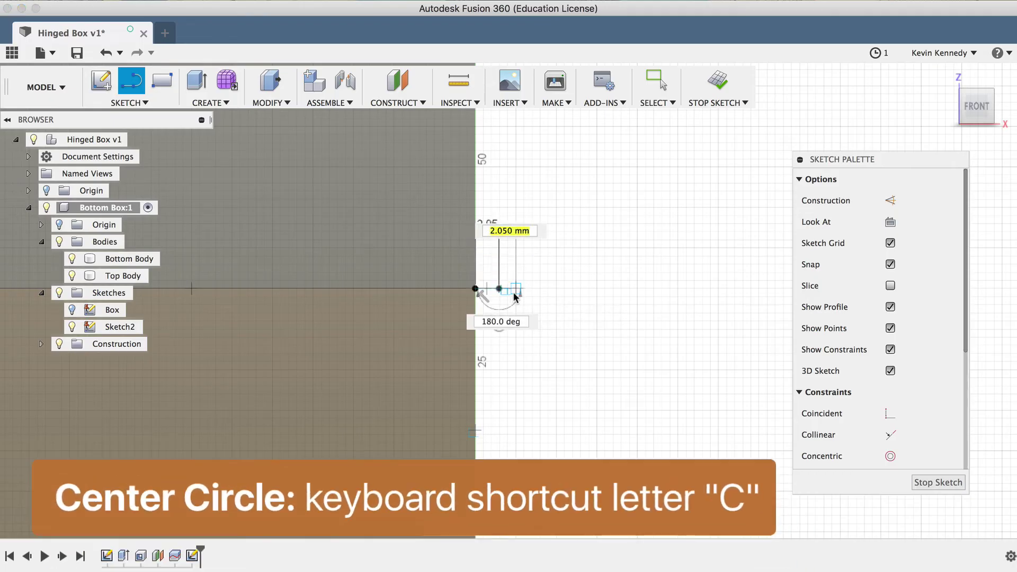
pyautogui.write('c')
pyautogui.scroll(3, 510, 296)
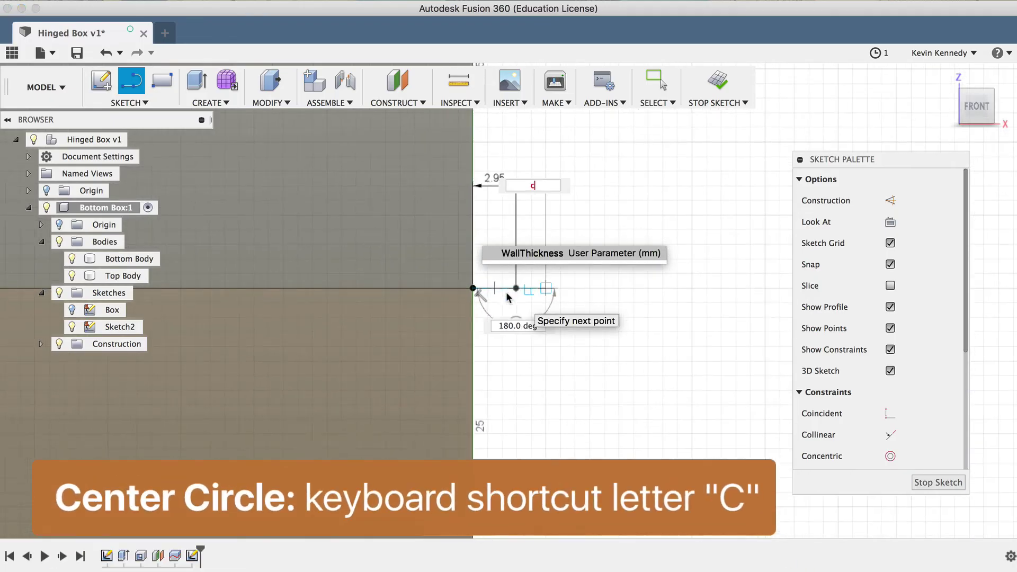
pyautogui.press('Escape')
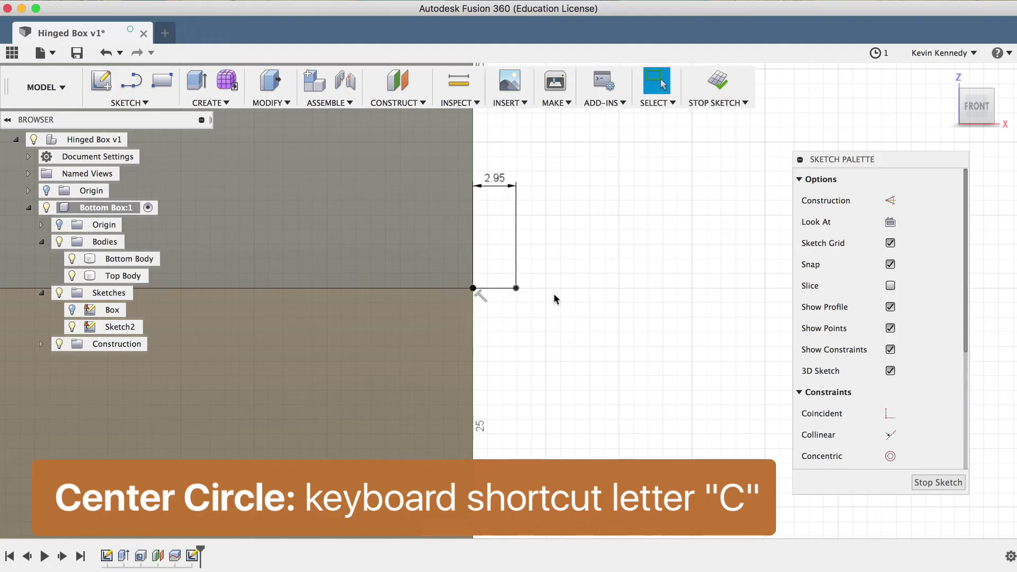
# Step: Draw three concentric circles at the line's end, about 4.1, 2.1 and 1 mm
pyautogui.press('c')
pyautogui.click(516, 288)
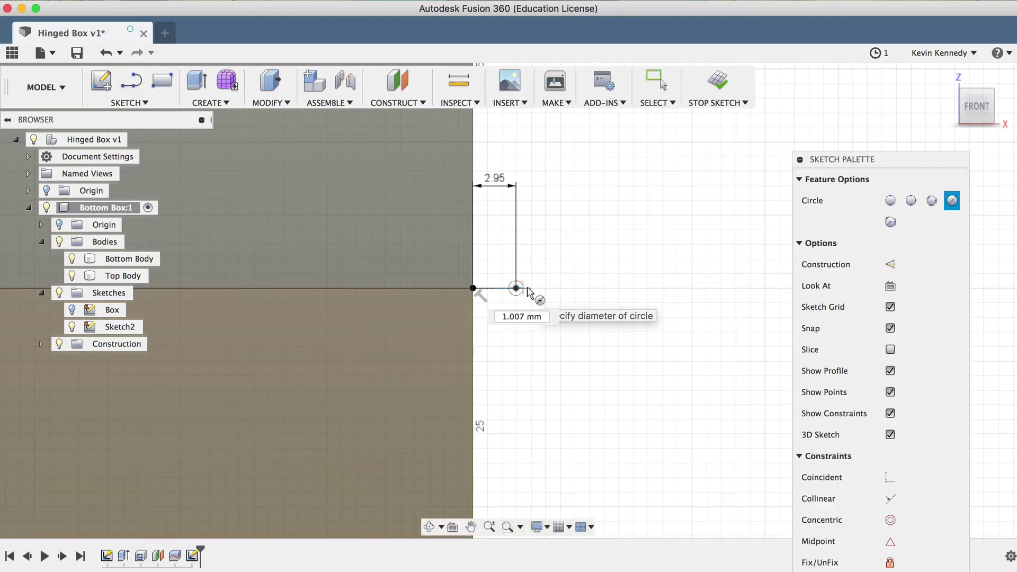
pyautogui.click(548, 291)
pyautogui.click(516, 288)
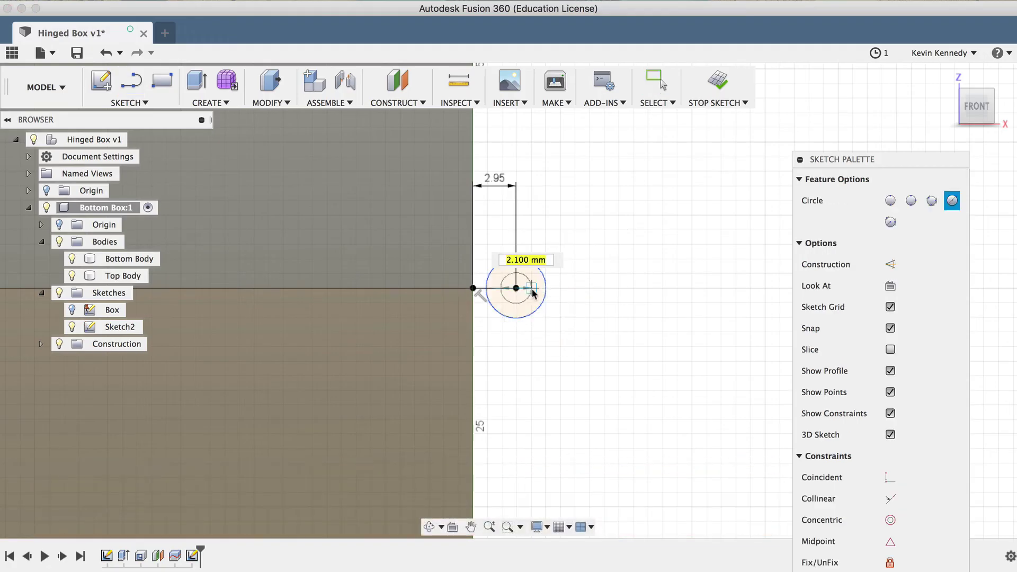
pyautogui.click(535, 293)
pyautogui.click(516, 288)
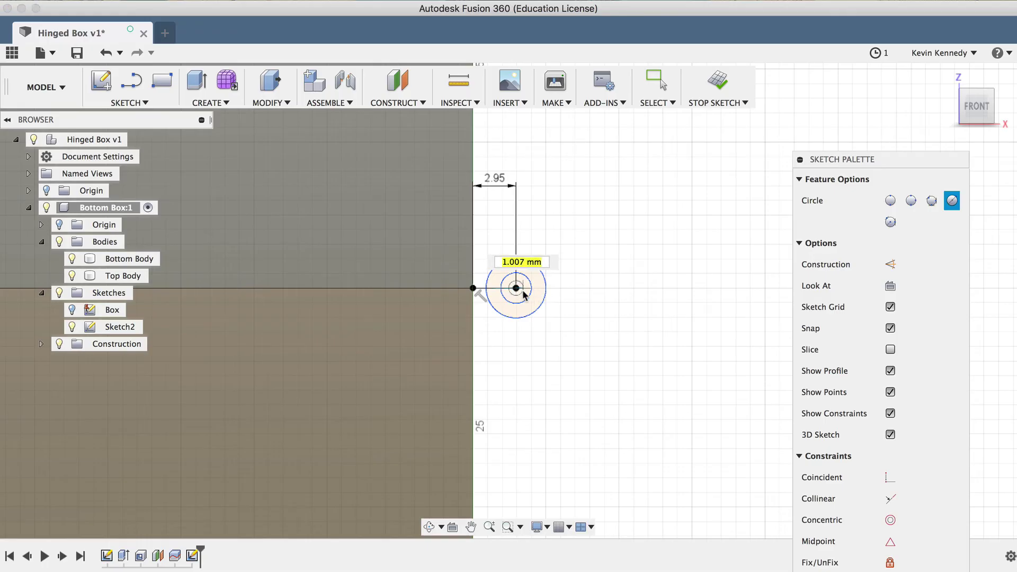
pyautogui.click(523, 295)
pyautogui.scroll(10, 523, 295)
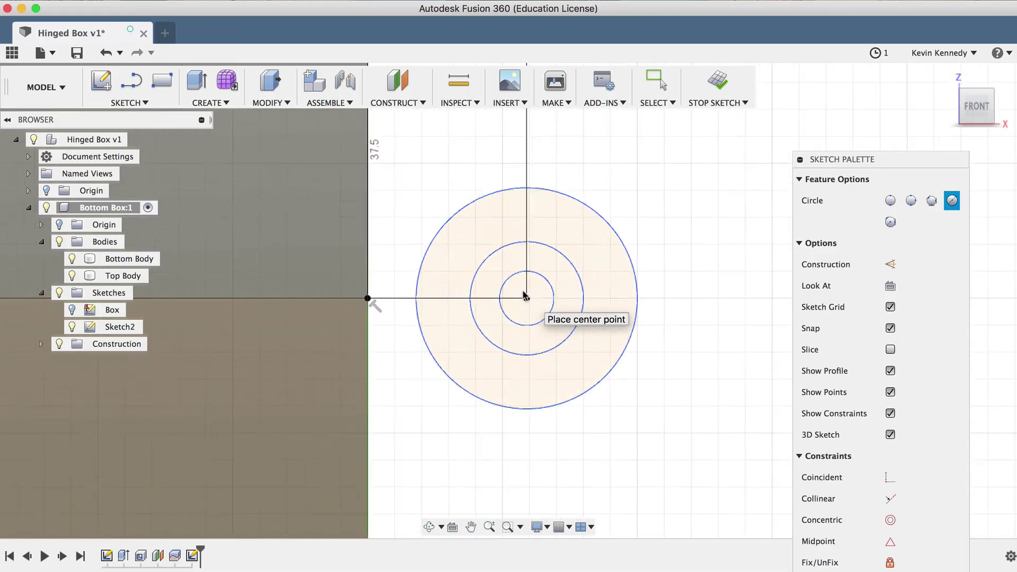
# Step: Dimension the inner circle's diameter as WallThickness and its gap to the middle circle as Gap
pyautogui.press('d')
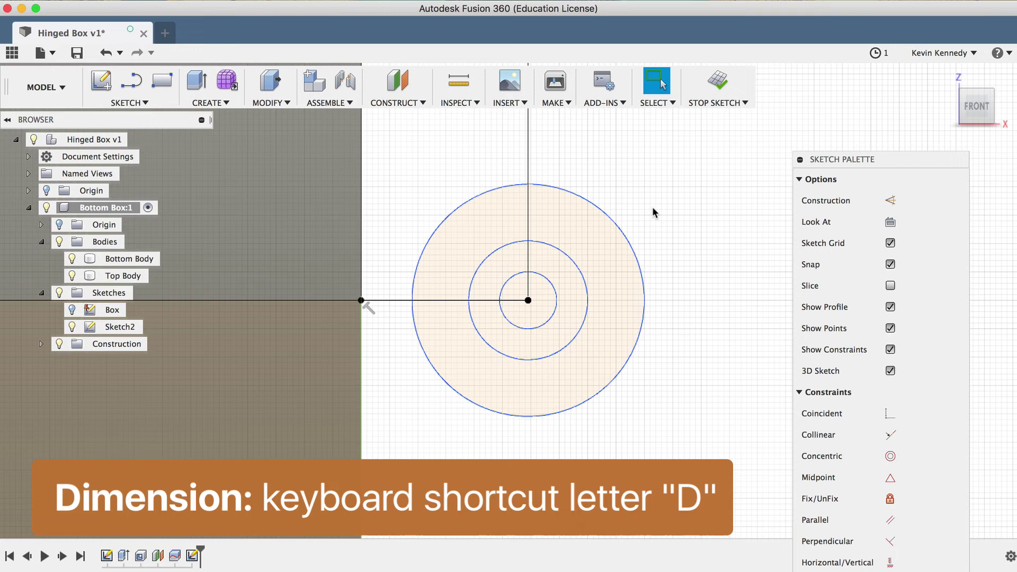
pyautogui.click(546, 278)
pyautogui.click(676, 236)
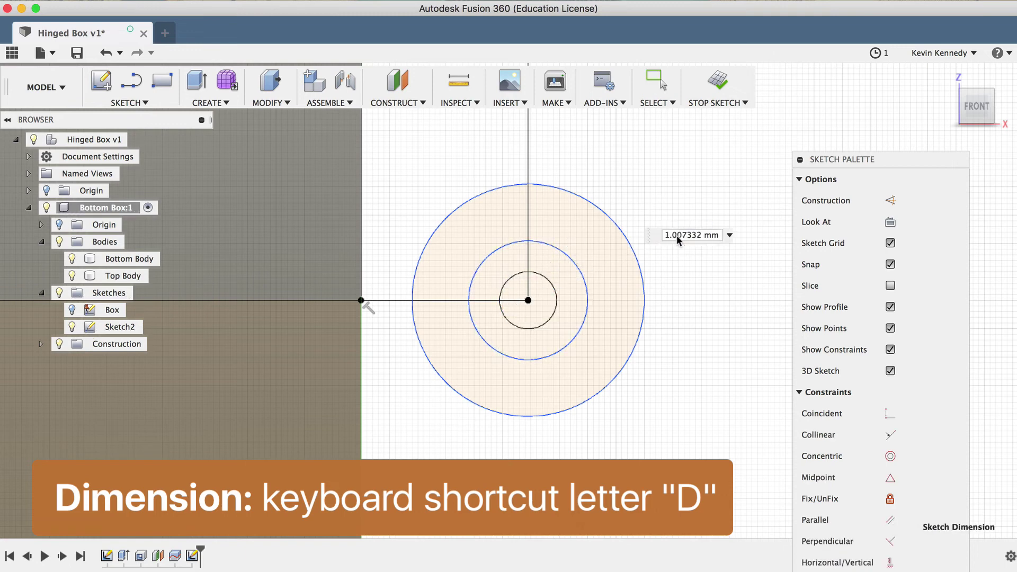
pyautogui.write('w')
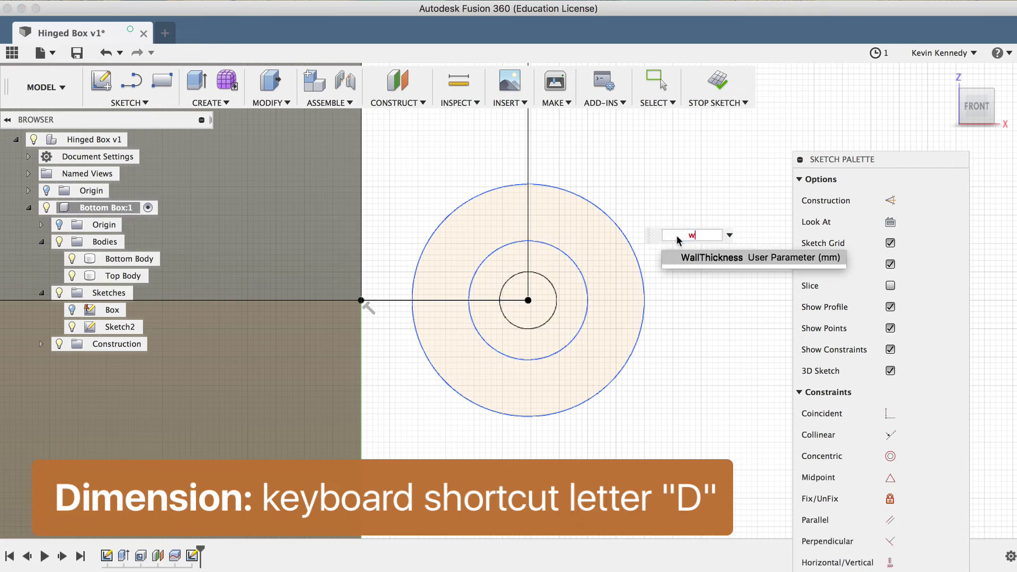
pyautogui.click(697, 257)
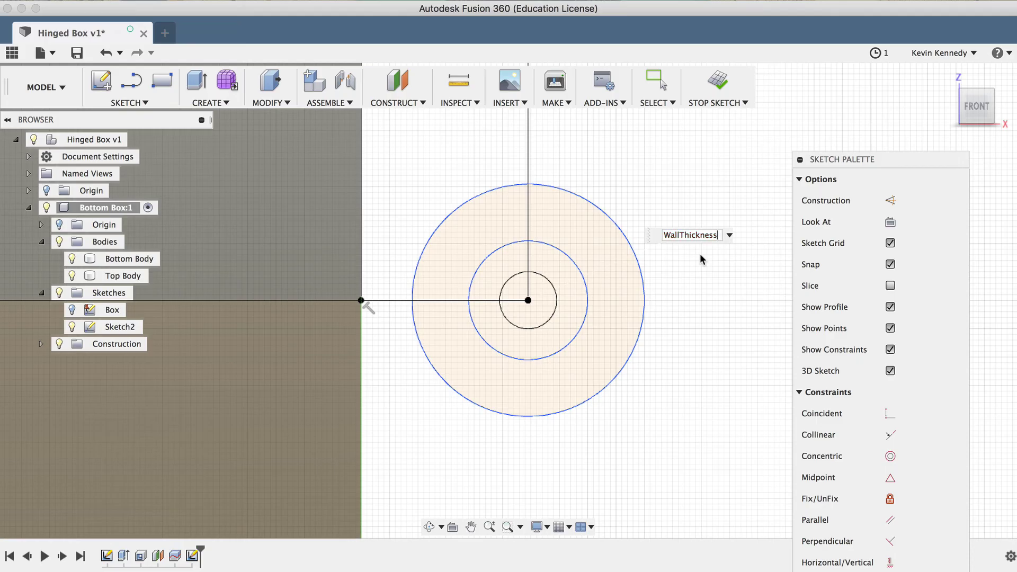
pyautogui.press('Return')
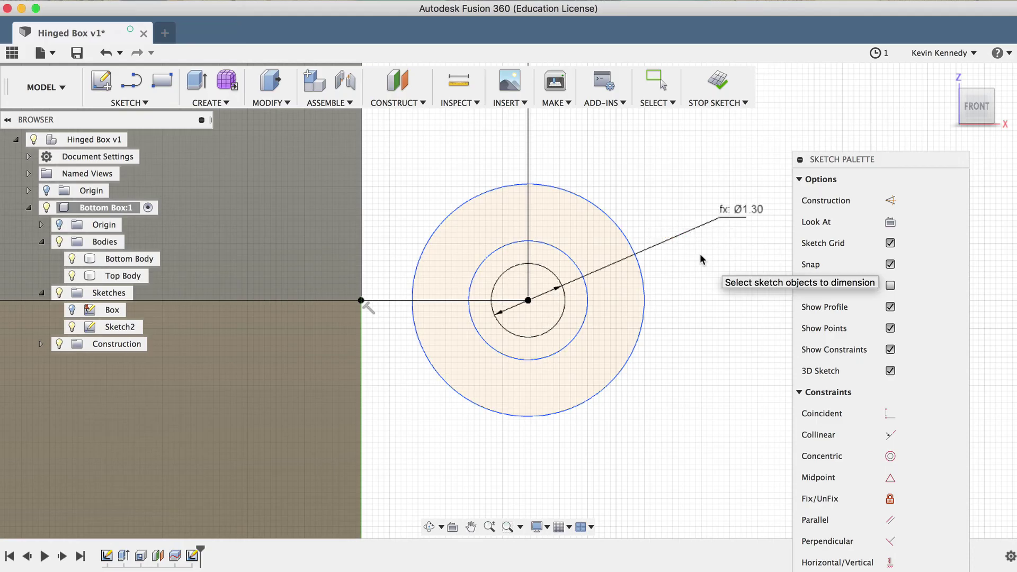
pyautogui.click(552, 274)
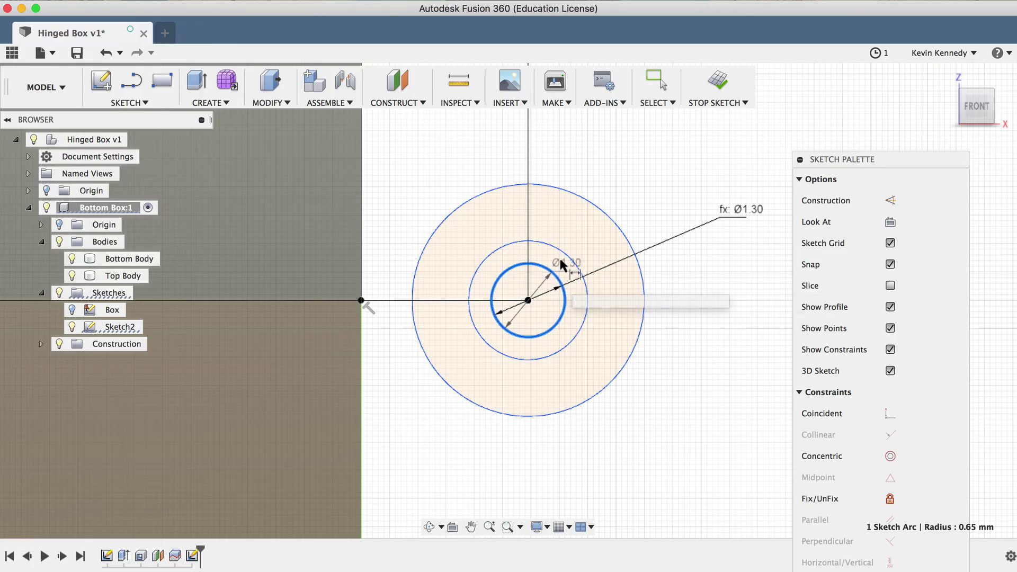
pyautogui.click(572, 260)
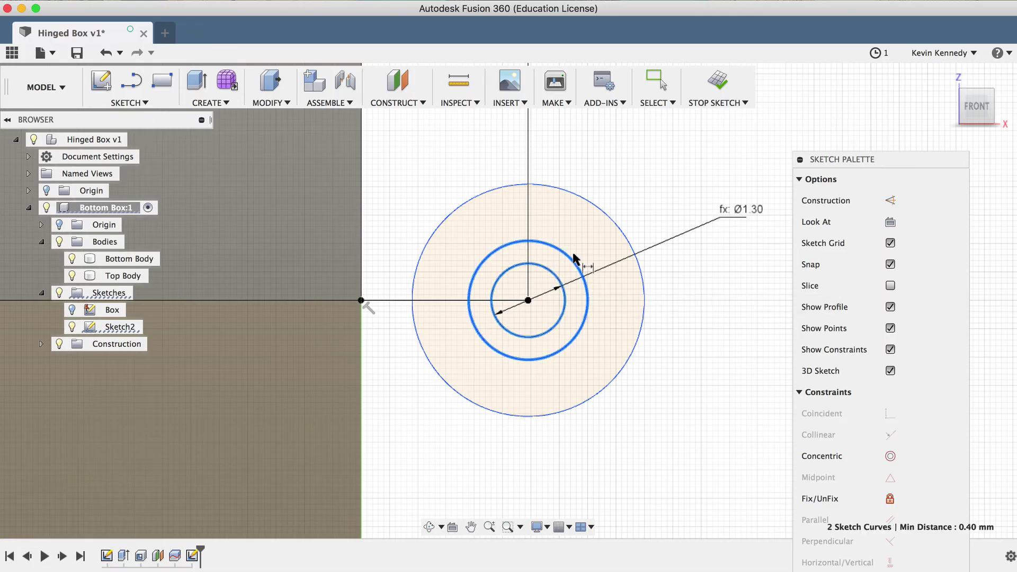
pyautogui.click(736, 291)
pyautogui.write('gap')
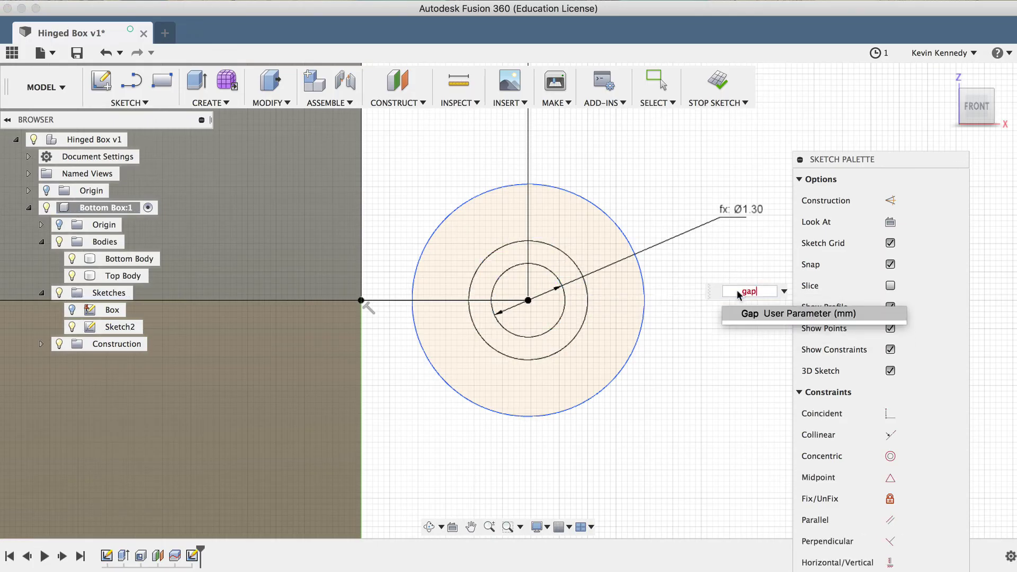
pyautogui.click(751, 312)
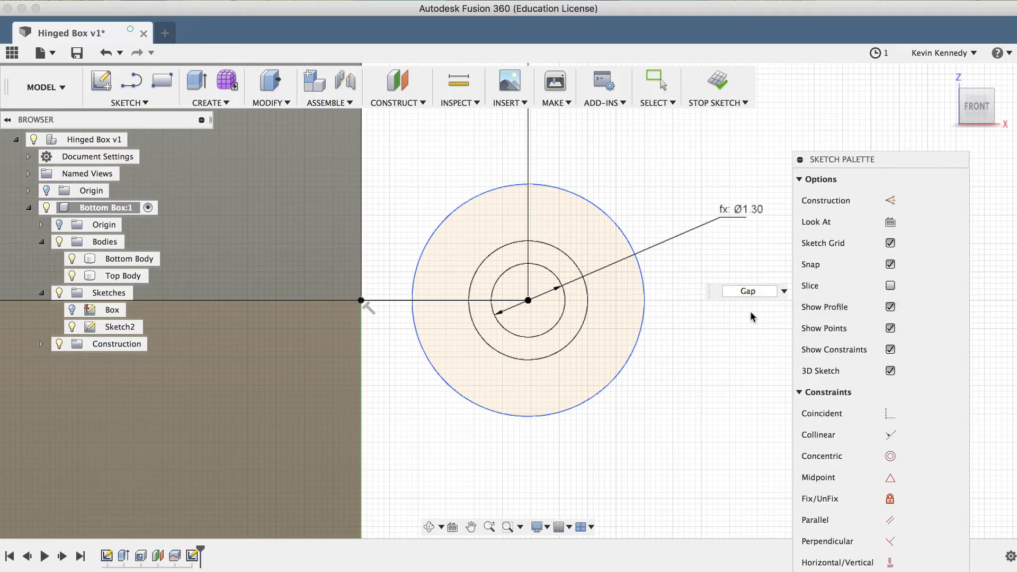
pyautogui.press('Return')
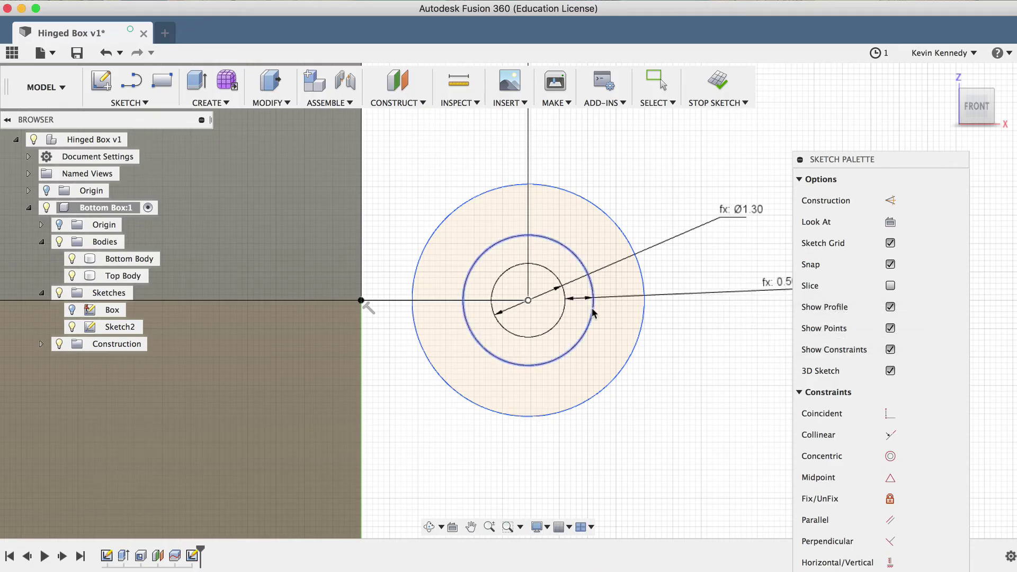
# Step: Set the middle-to-outer circle spacing to the WallThickness parameter
pyautogui.click(577, 343)
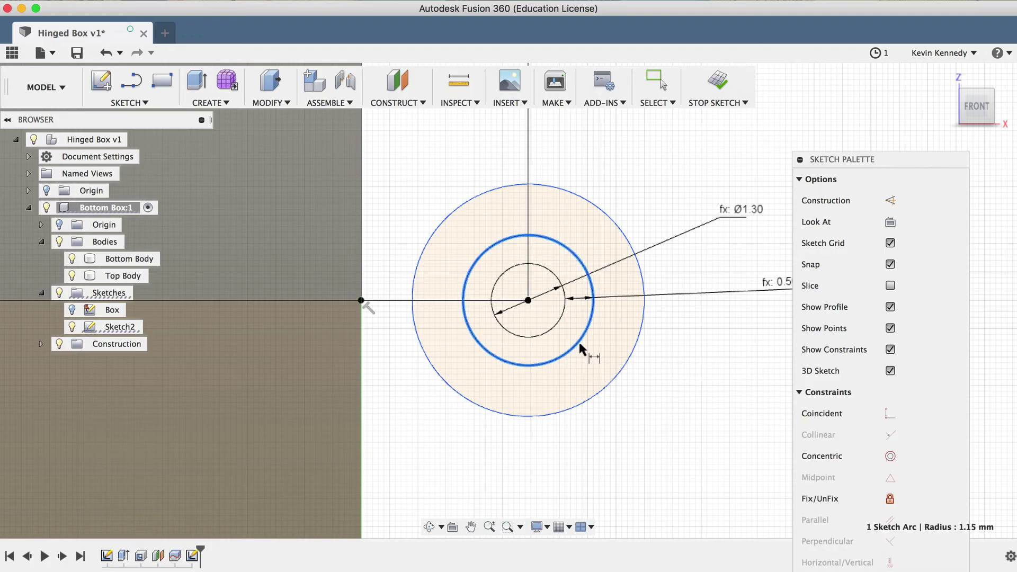
pyautogui.click(608, 382)
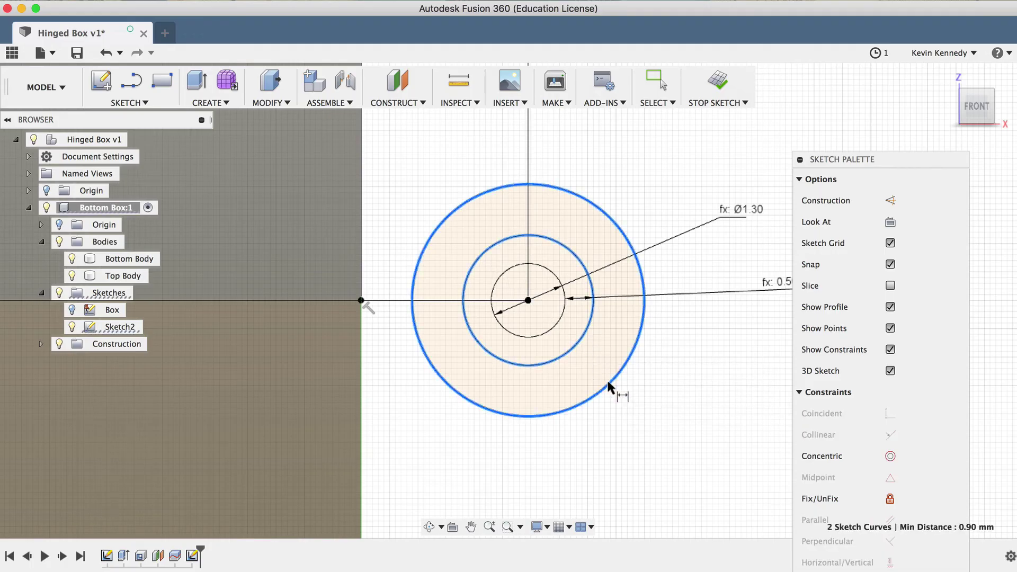
pyautogui.click(733, 345)
pyautogui.write('t')
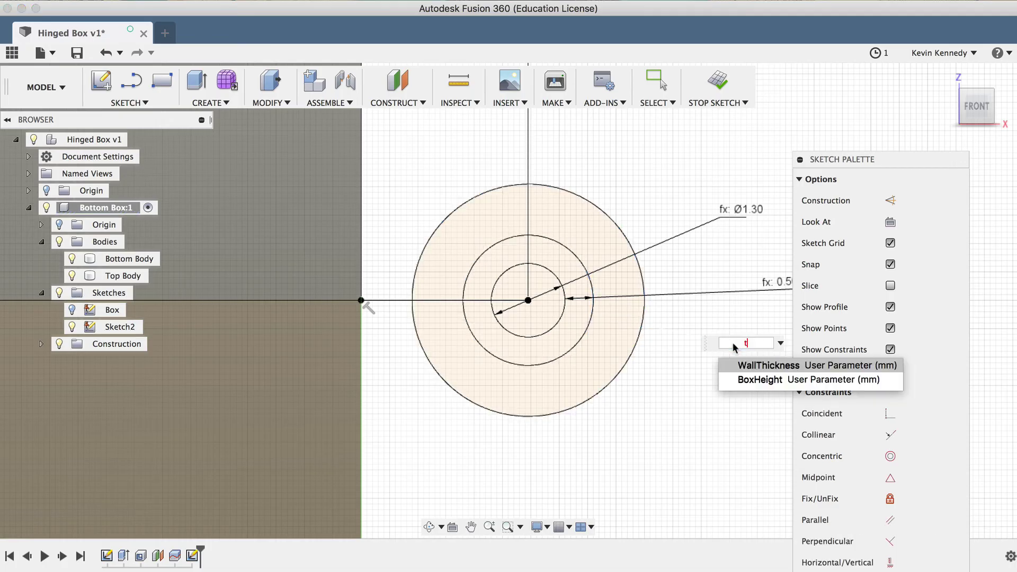
pyautogui.click(752, 365)
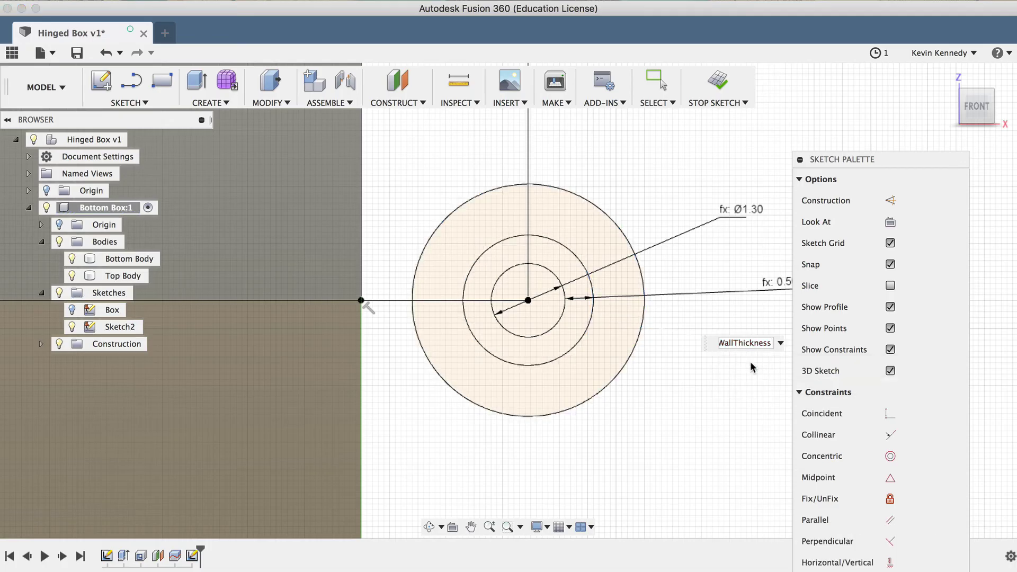
pyautogui.press('Return')
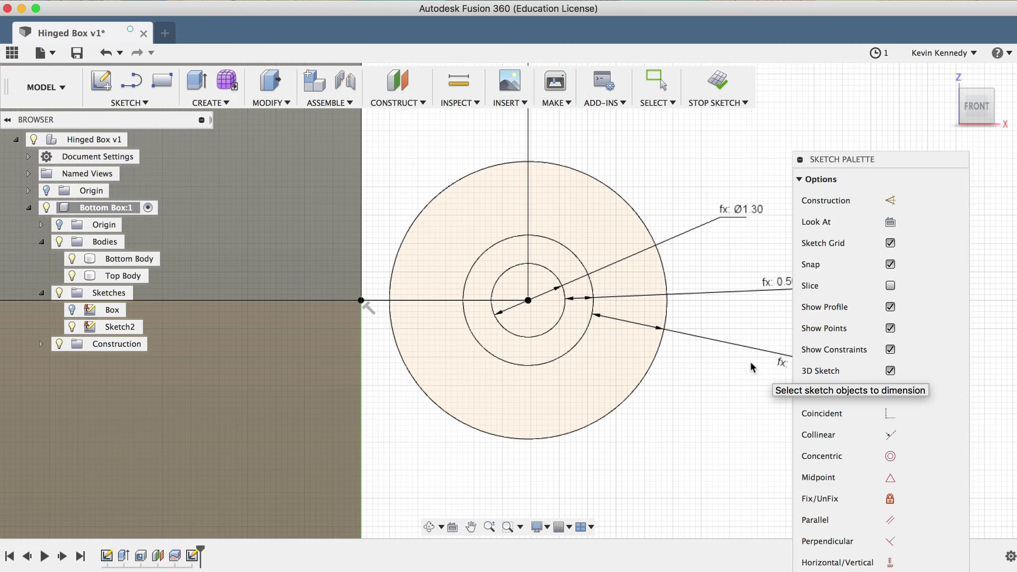
pyautogui.press('Escape')
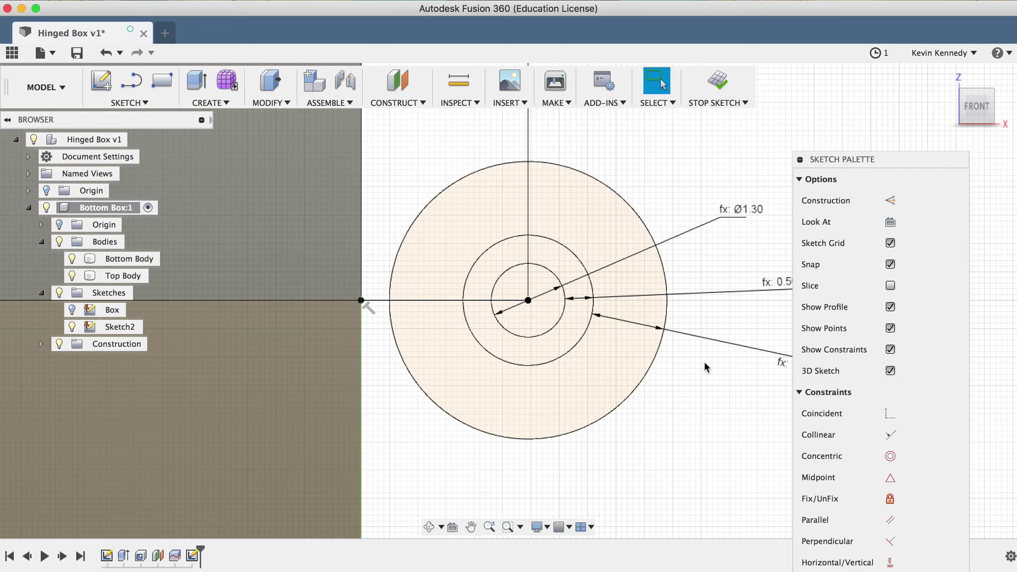
# Step: Draw a line from the side edge below the hinge to the outer circle, and another from above
pyautogui.scroll(-5, 704, 361)
pyautogui.press('l')
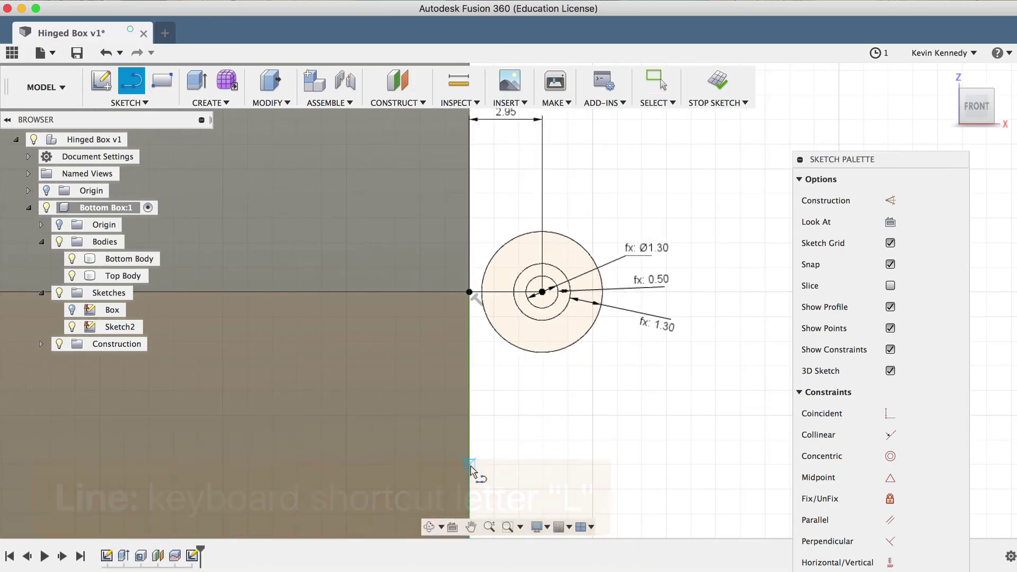
pyautogui.click(469, 439)
pyautogui.scroll(4, 575, 365)
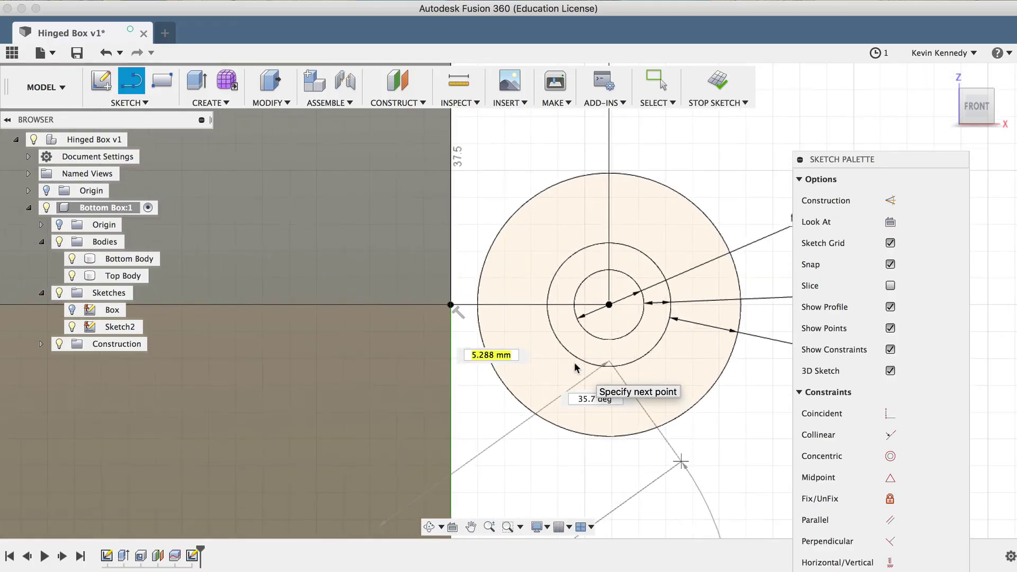
pyautogui.doubleClick(697, 405)
pyautogui.scroll(-4, 691, 406)
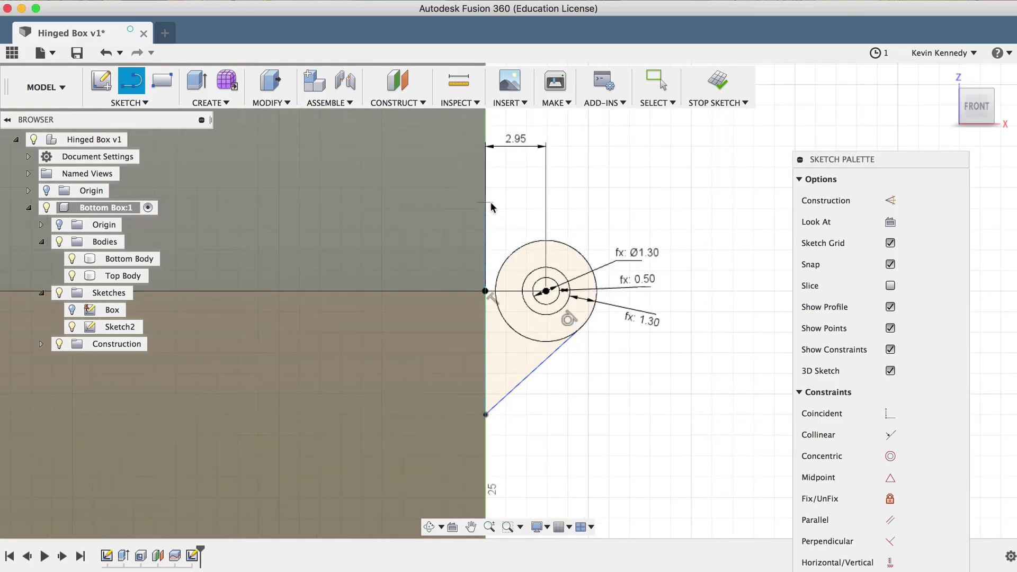
pyautogui.click(487, 186)
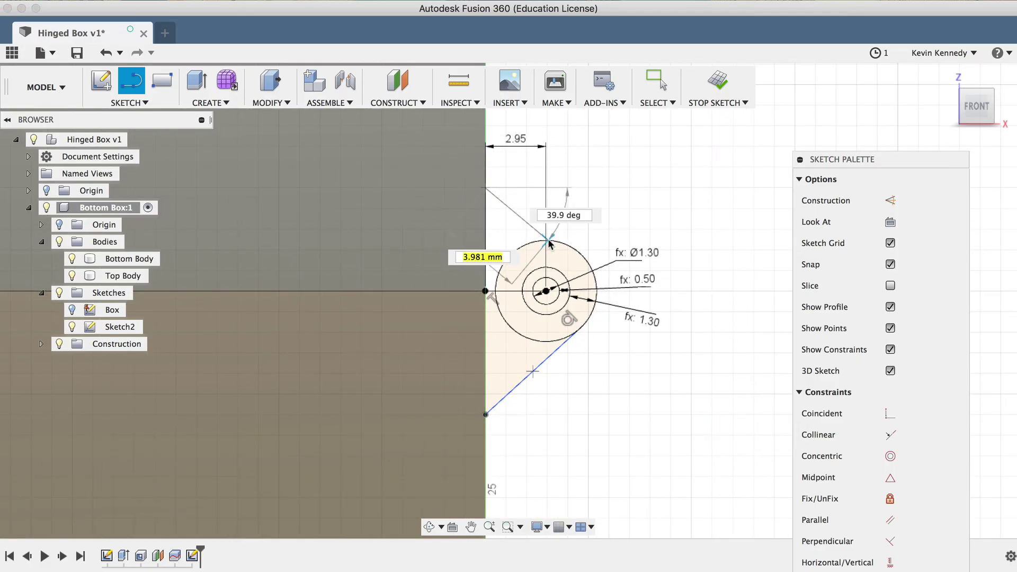
pyautogui.scroll(3, 501, 280)
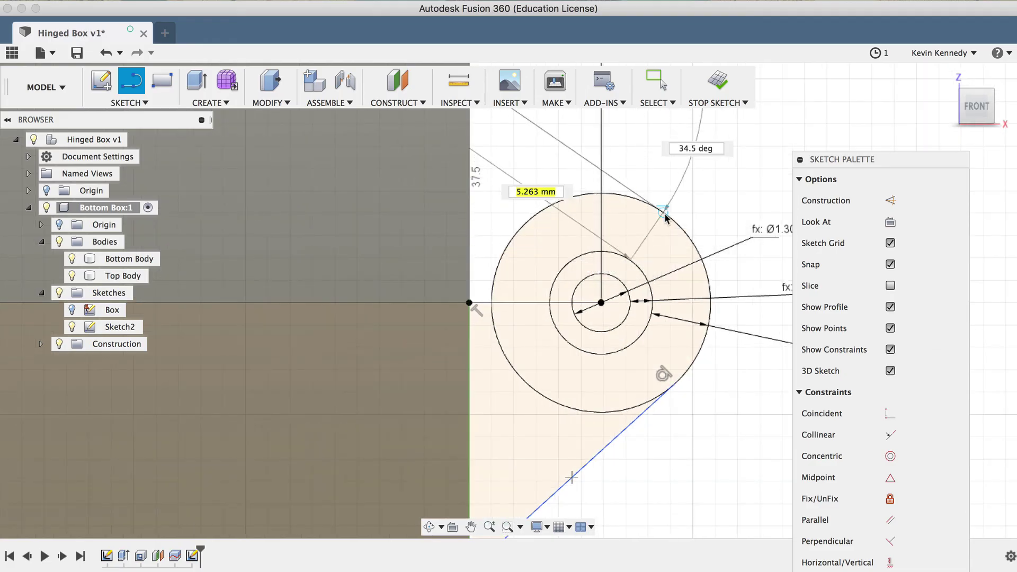
pyautogui.doubleClick(650, 205)
pyautogui.scroll(-5, 665, 217)
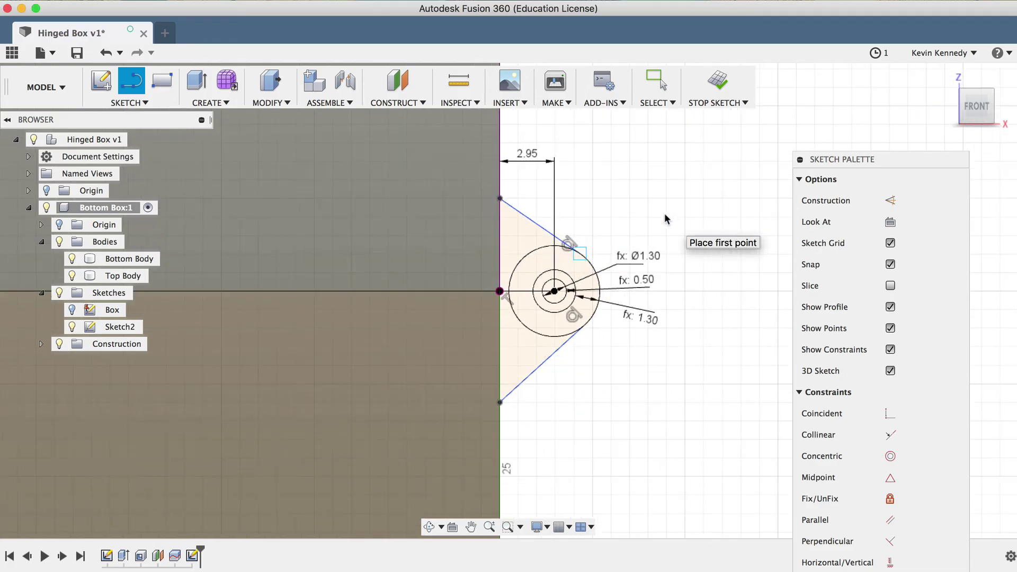
pyautogui.press('Escape')
pyautogui.scroll(3, 462, 415)
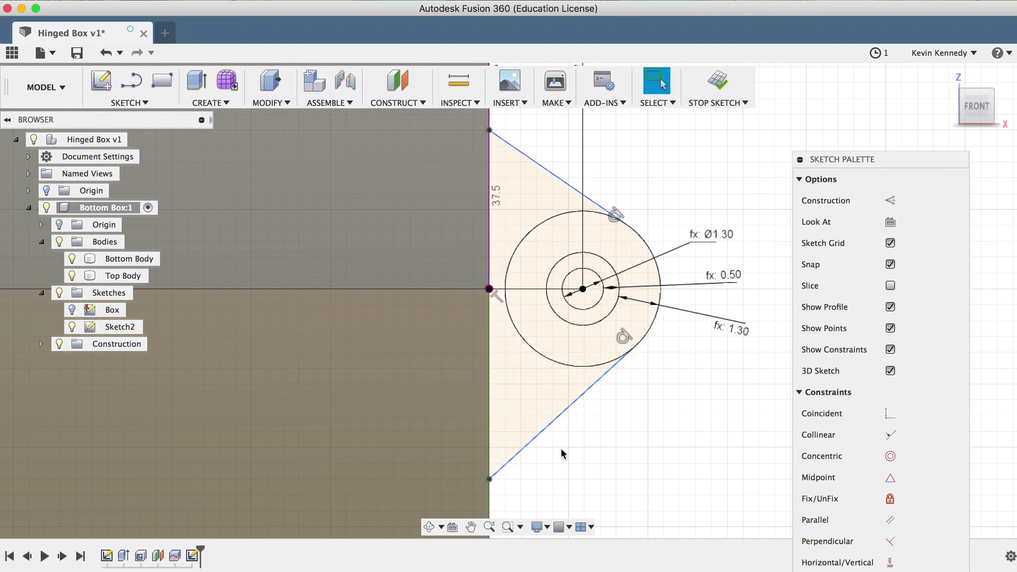
# Step: Give the lower slanted line a 45° angle to the vertical side edge
pyautogui.press('d')
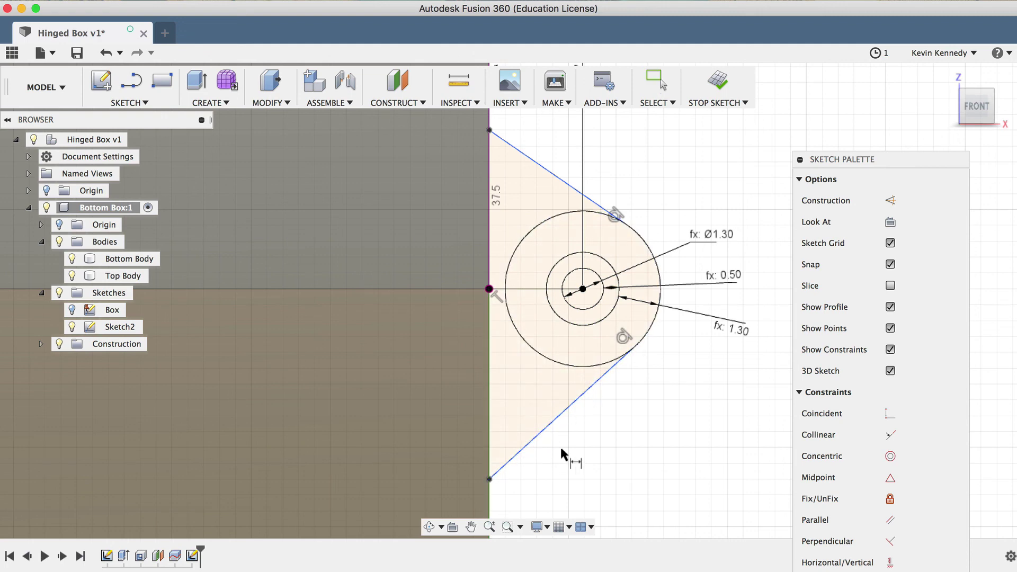
pyautogui.click(519, 454)
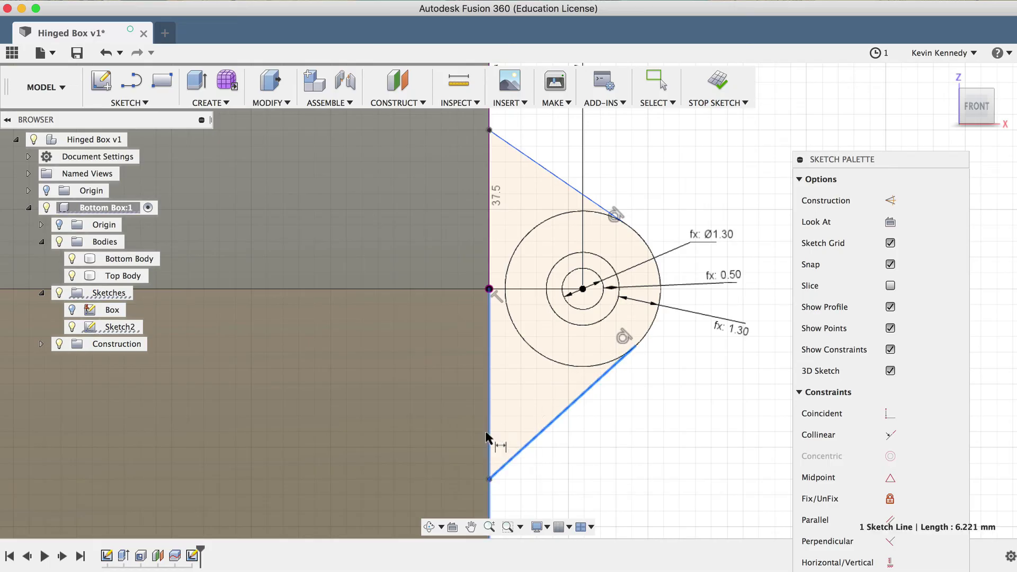
pyautogui.click(489, 431)
pyautogui.click(515, 420)
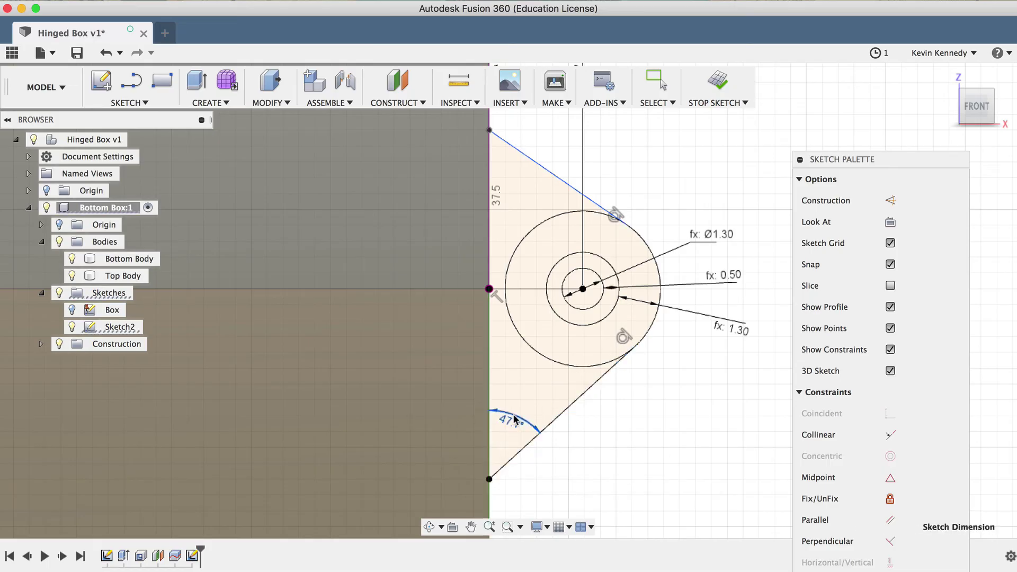
pyautogui.write('45')
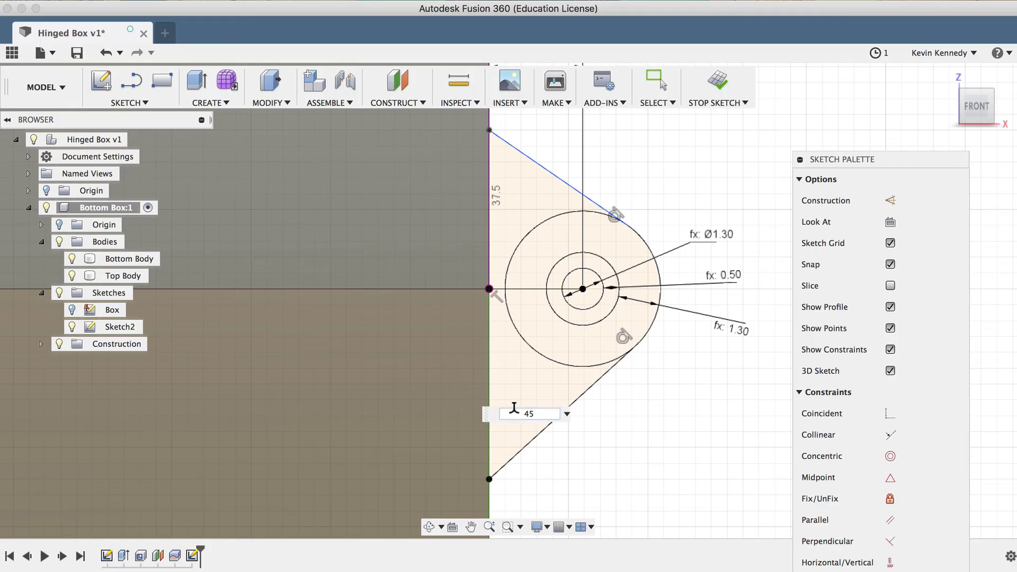
pyautogui.press('Return')
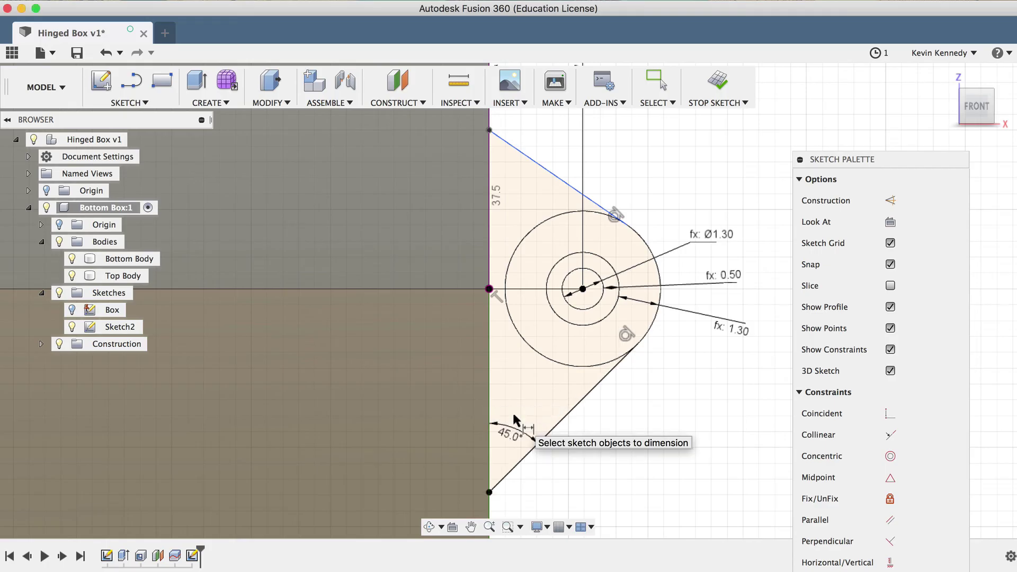
# Step: Give the upper slanted line a 45° angle to the vertical side edge
pyautogui.click(535, 161)
pyautogui.click(490, 168)
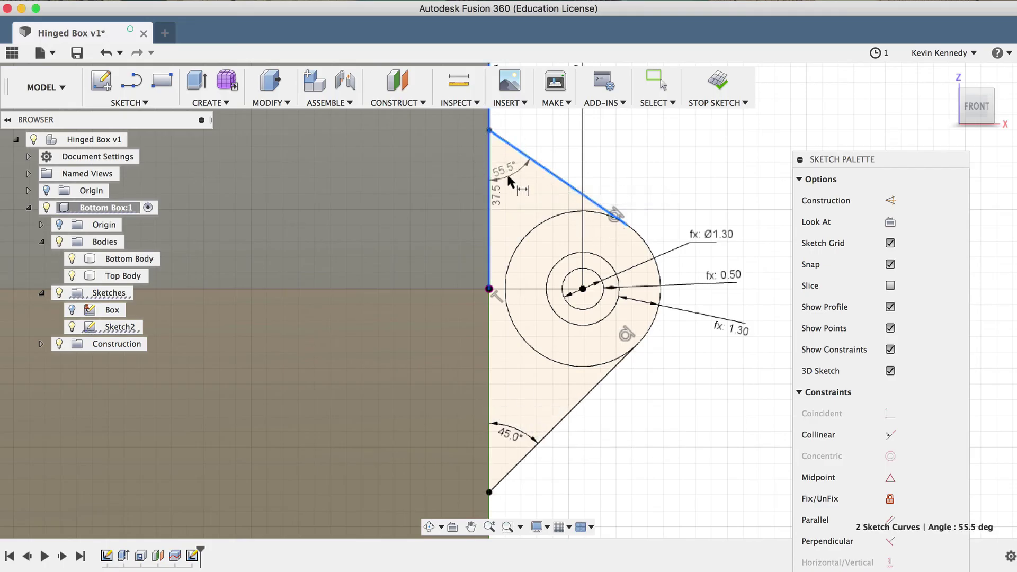
pyautogui.click(511, 172)
pyautogui.write('45')
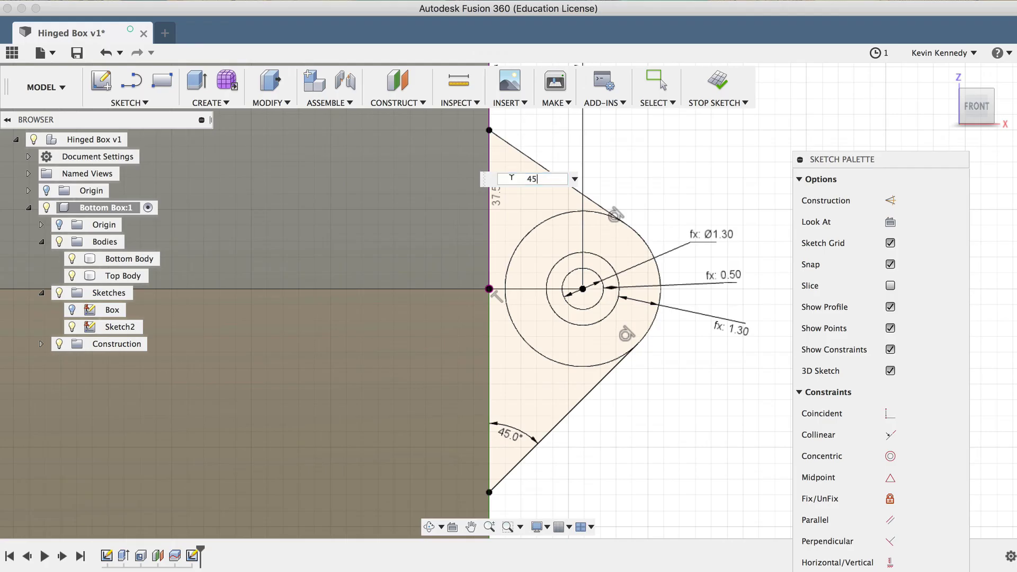
pyautogui.press('Return')
pyautogui.scroll(-3, 516, 186)
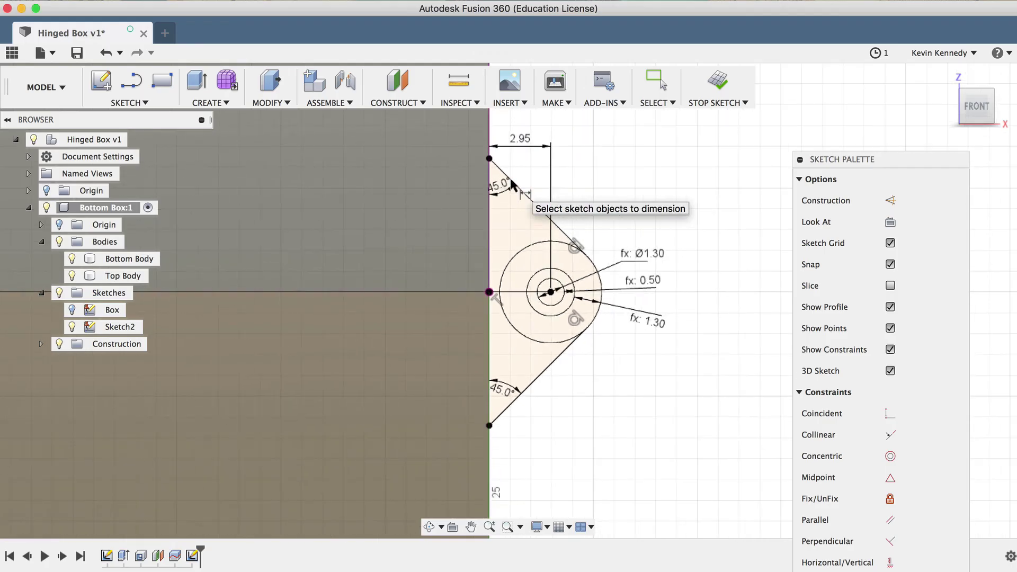
pyautogui.scroll(1, 518, 185)
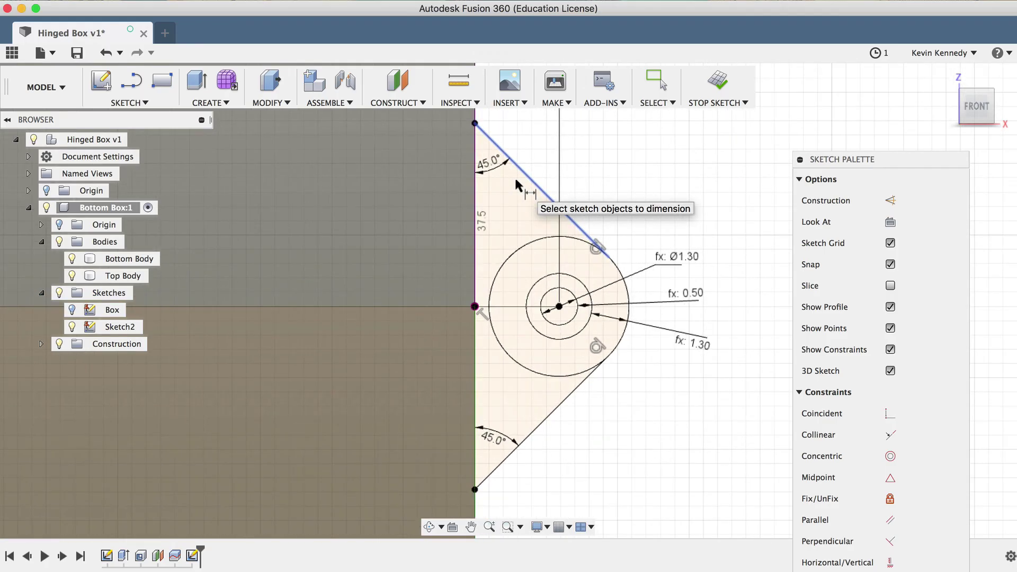
pyautogui.scroll(1, 560, 179)
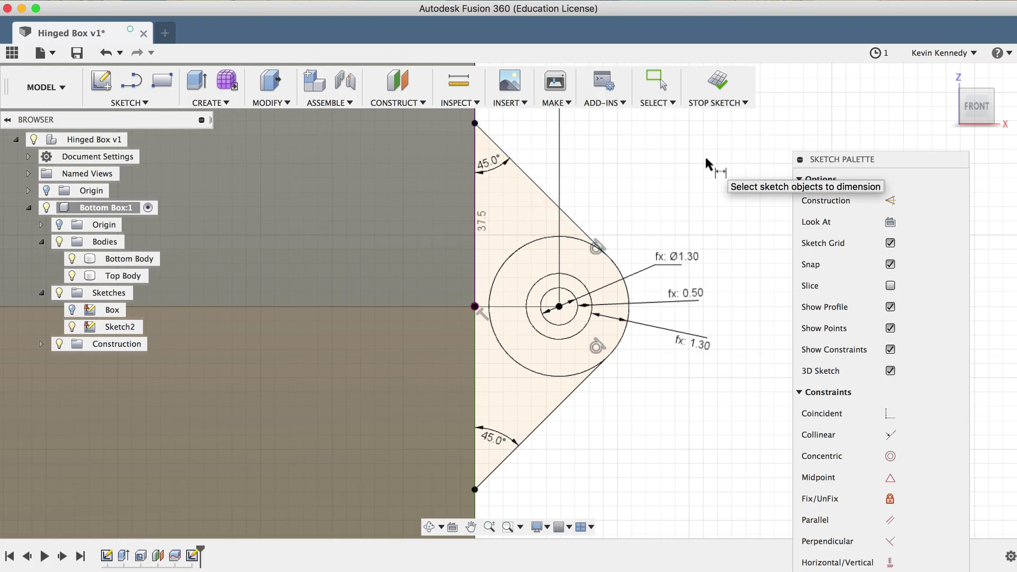
pyautogui.press('Escape')
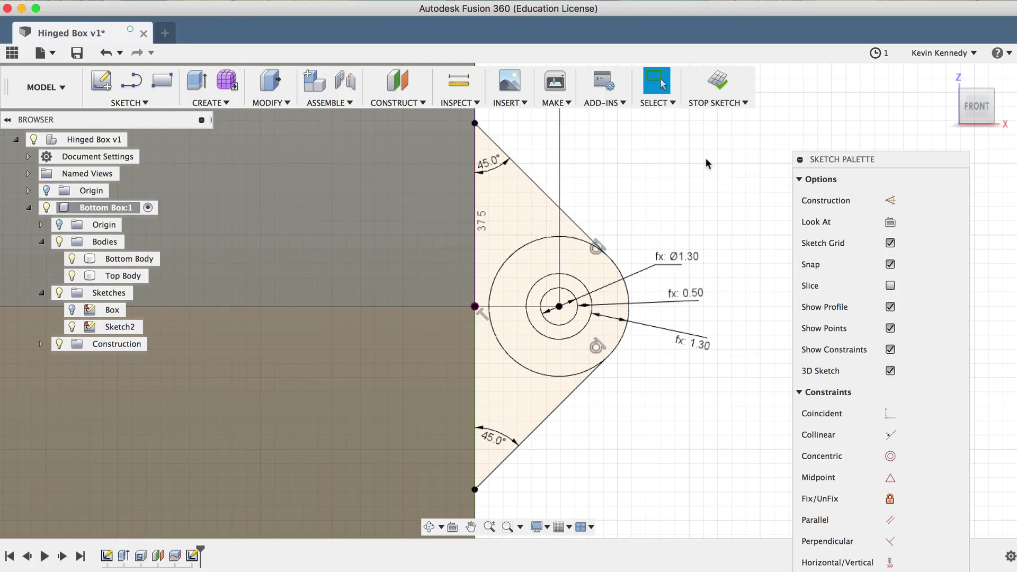
# Step: Stop the sketch and rename Sketch2 to 'Hinge' in the Browser
pyautogui.click(718, 85)
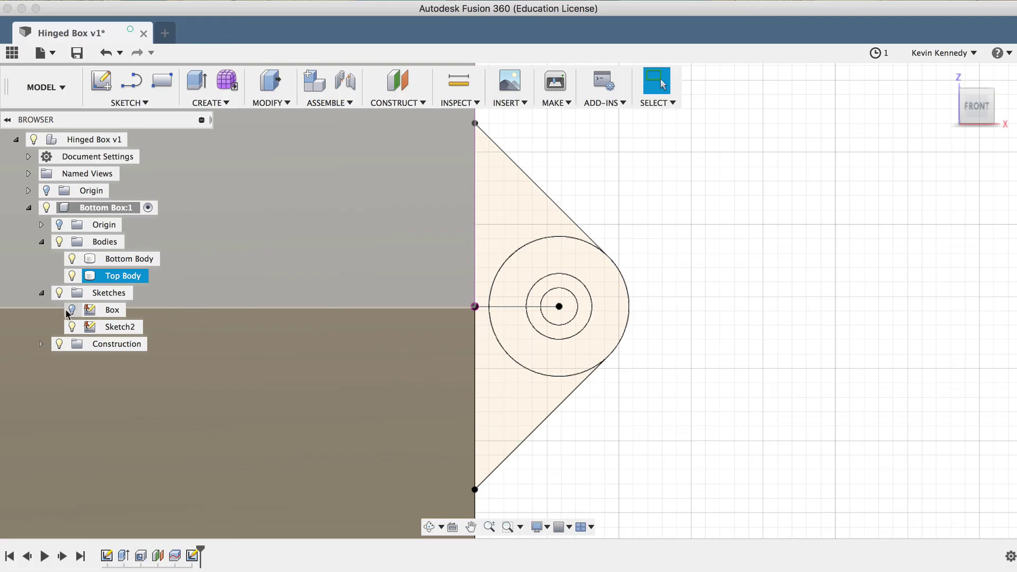
pyautogui.click(117, 327)
pyautogui.click(119, 328)
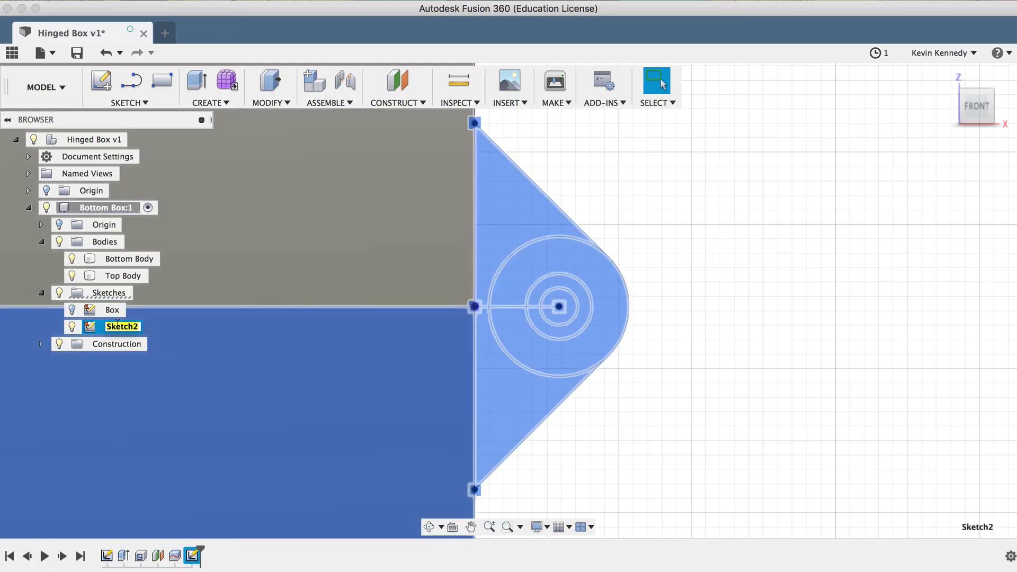
pyautogui.write('Hinge')
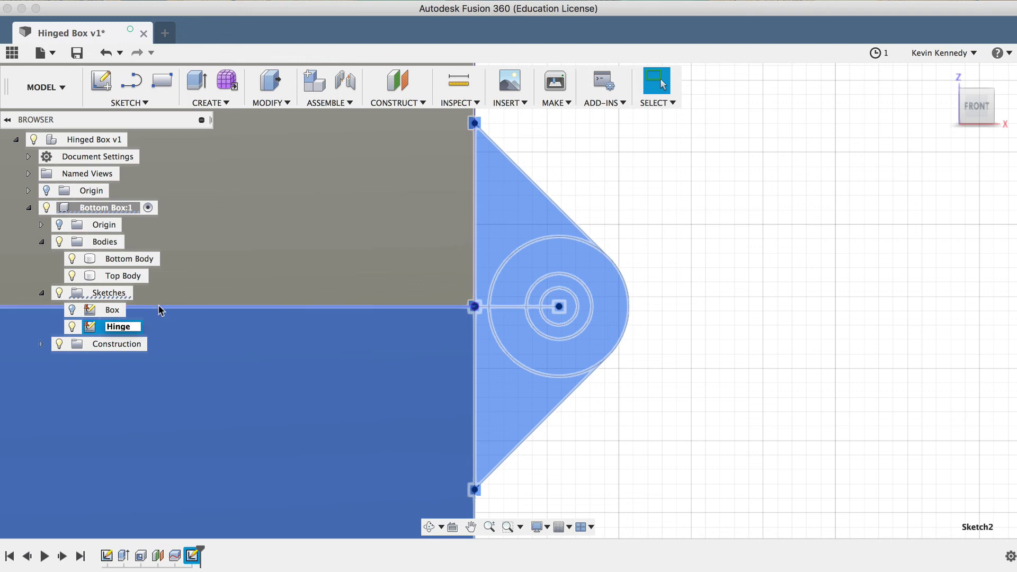
pyautogui.press('Return')
pyautogui.click(792, 302)
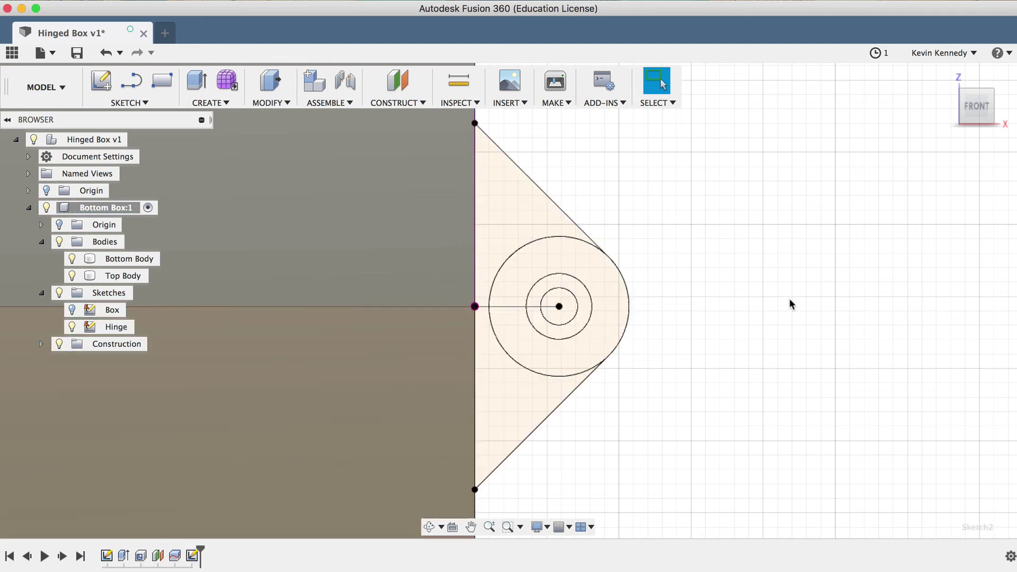
# Step: Zoom out and return to the ViewCube Home view of the split cube
pyautogui.scroll(-3, 753, 303)
pyautogui.scroll(-3, 752, 298)
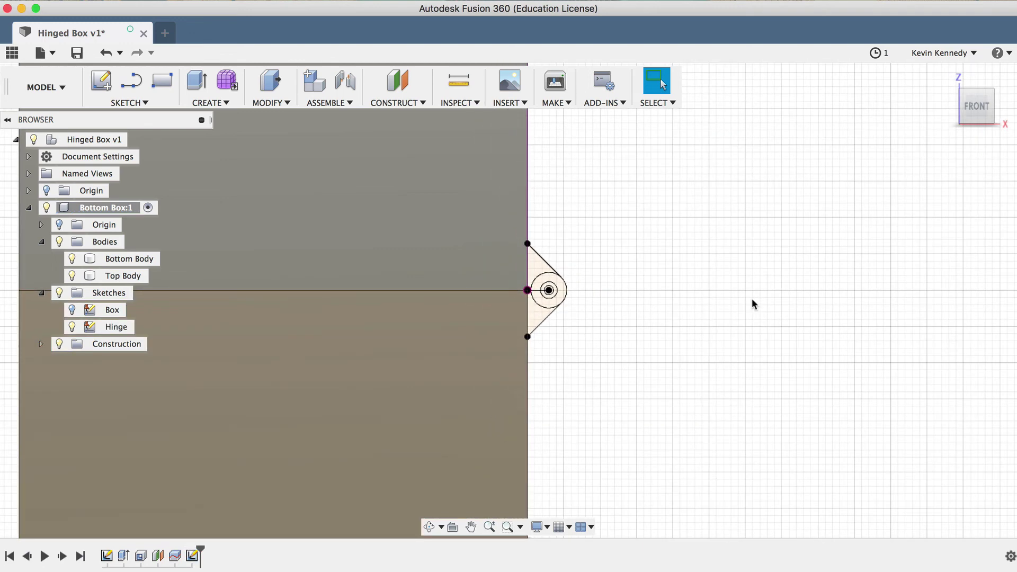
pyautogui.click(947, 79)
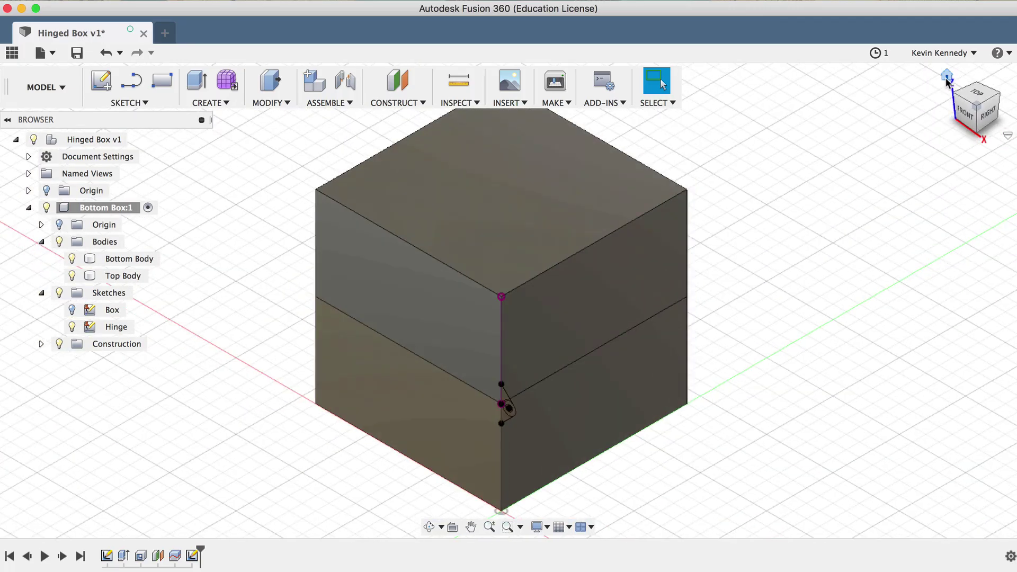